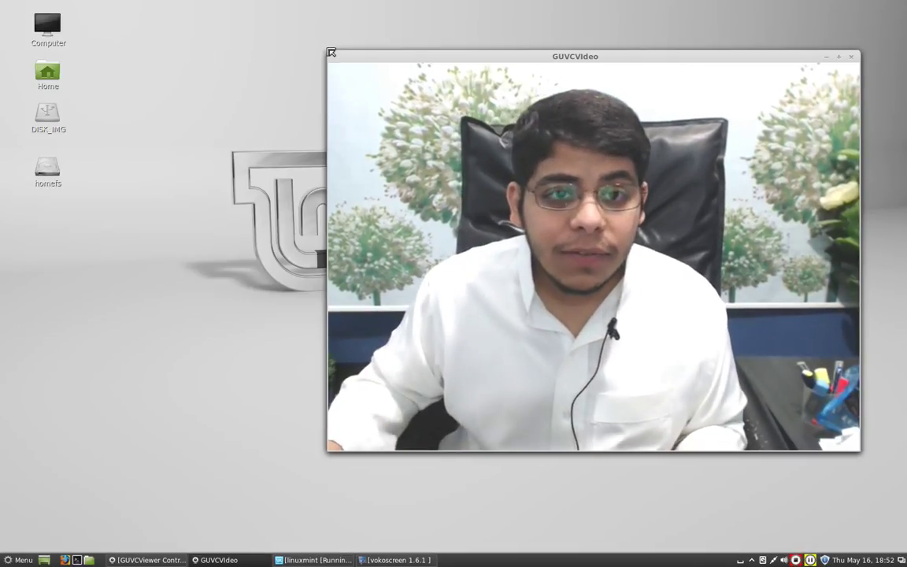
# Step: Shrink the GUVCVideo window toward its upper-right corner and set the desktop background to Below Clouds
pyautogui.moveTo(329, 52); pyautogui.dragTo(695, 9)
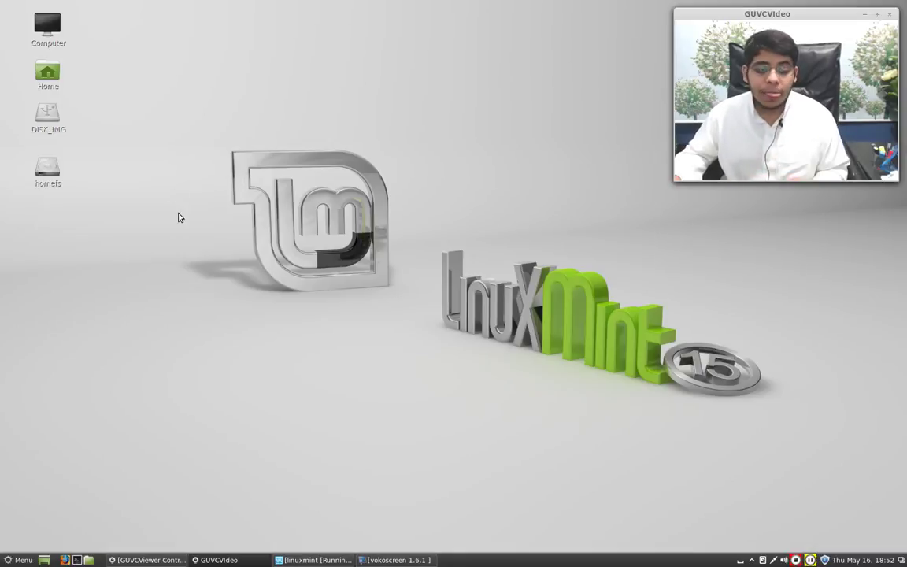
pyautogui.rightClick(405, 213)
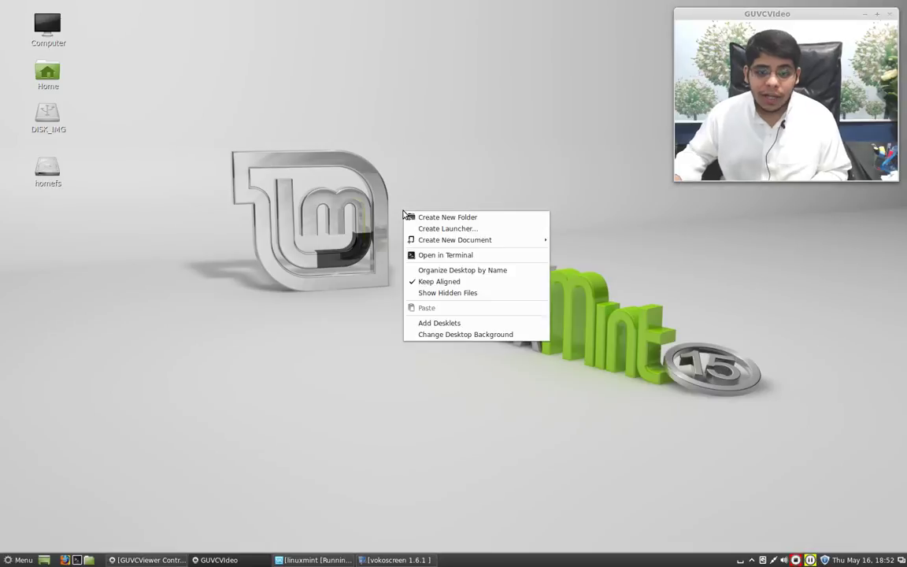
pyautogui.click(422, 336)
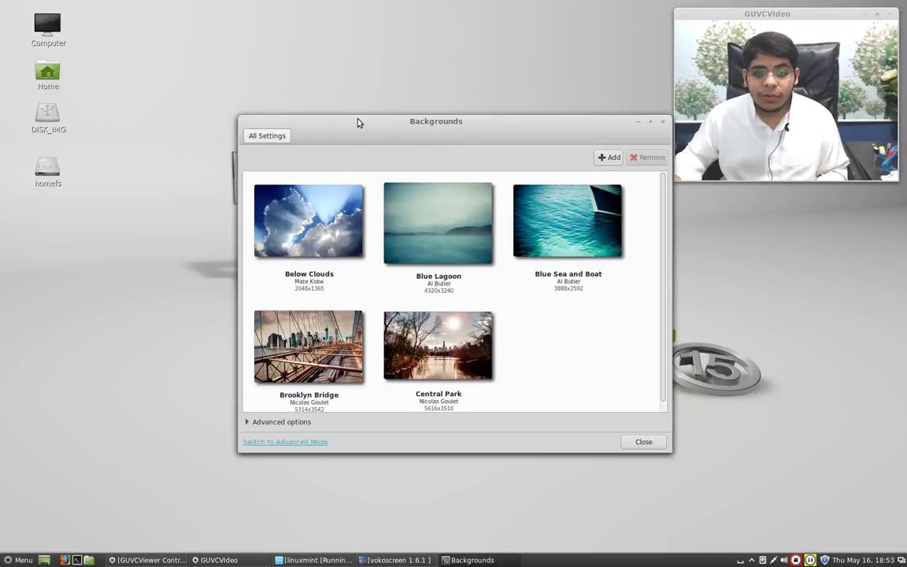
pyautogui.moveTo(356, 118); pyautogui.dragTo(260, 26)
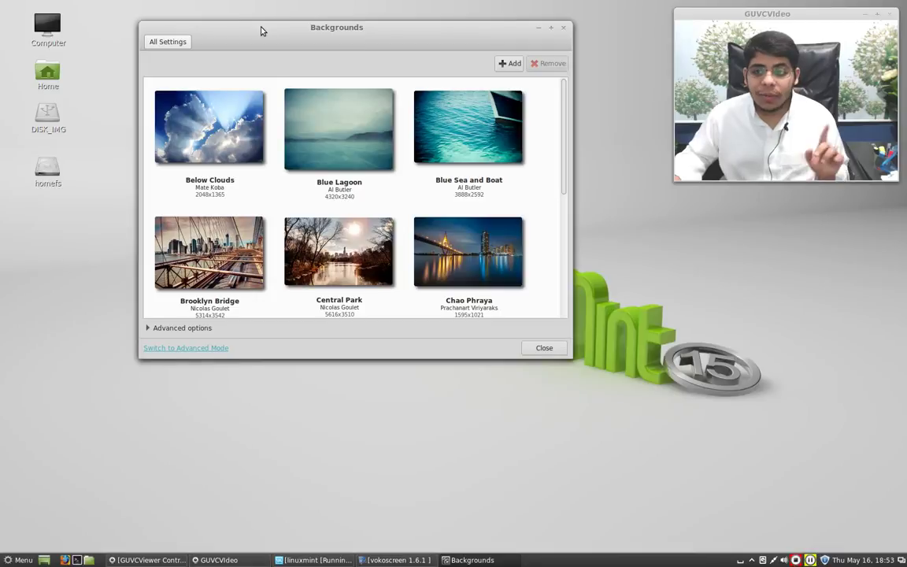
pyautogui.click(228, 124)
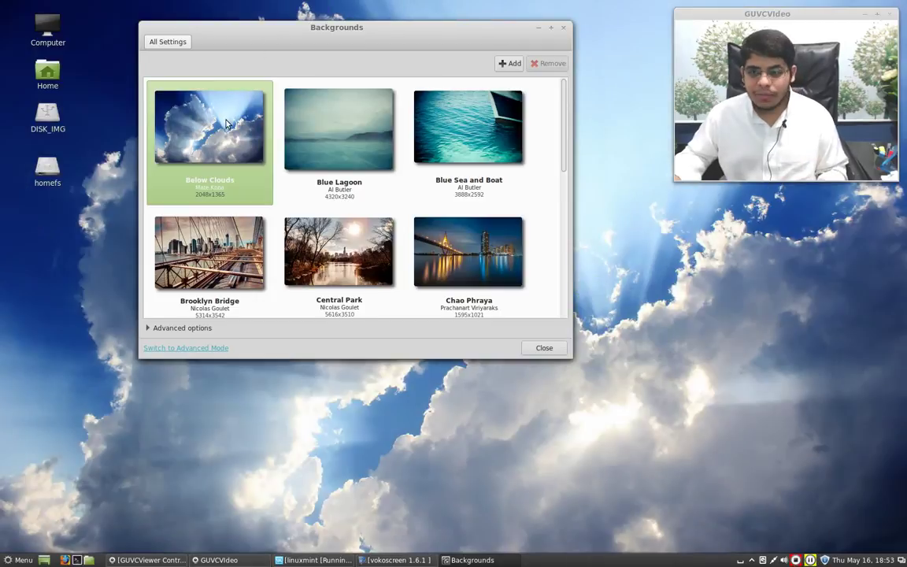
# Step: Browse the available wallpapers and try Linda Linda as the desktop background
pyautogui.moveTo(290, 29); pyautogui.dragTo(330, 57)
pyautogui.scroll(-10, 441, 230)
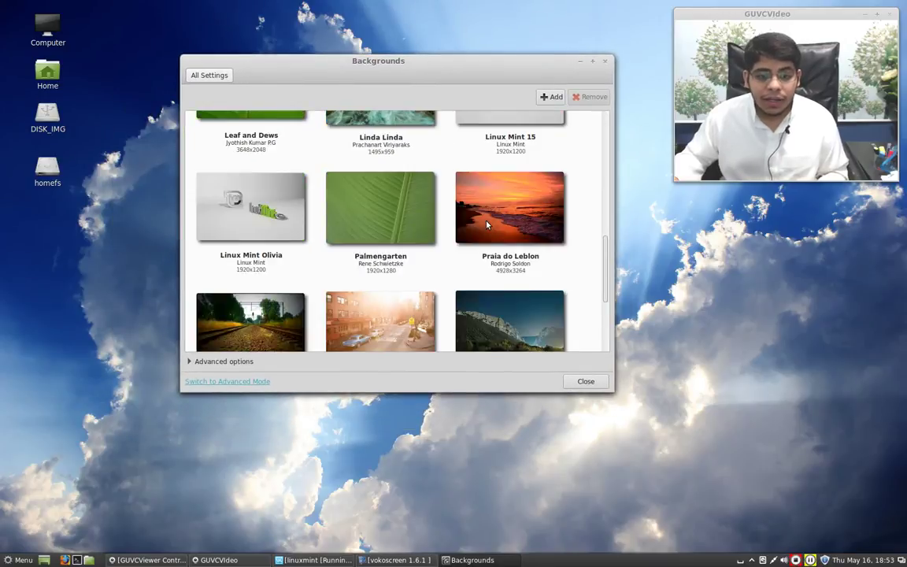
pyautogui.scroll(8, 486, 225)
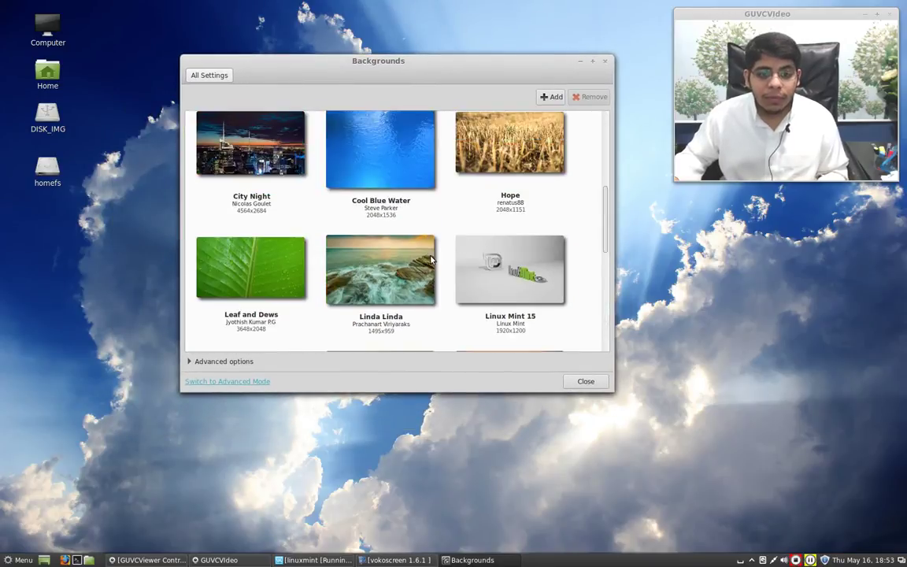
pyautogui.click(404, 270)
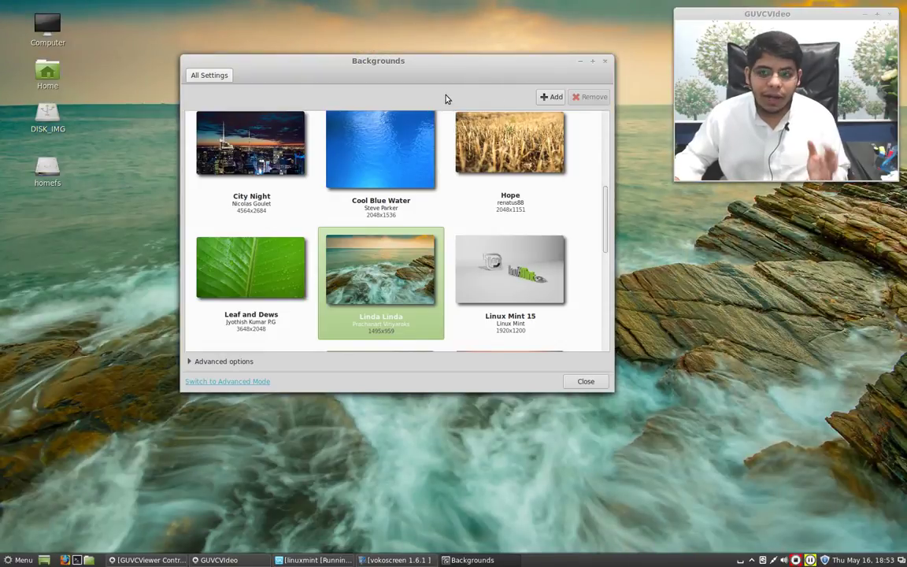
# Step: Try the Blue Lagoon and Blue Sea and Boat wallpapers, settle on Below Clouds, and close the background settings
pyautogui.scroll(5, 425, 210)
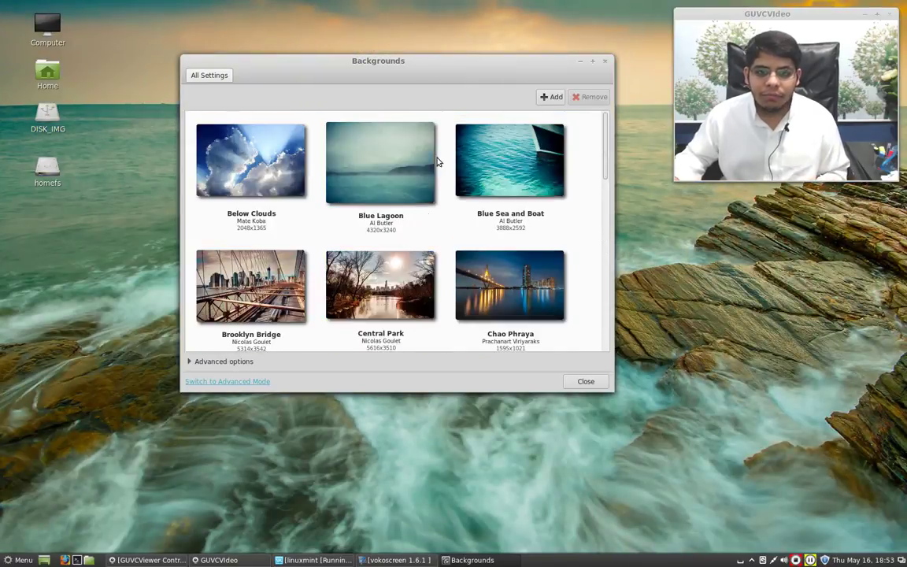
pyautogui.moveTo(446, 63); pyautogui.dragTo(425, 66)
pyautogui.click(356, 216)
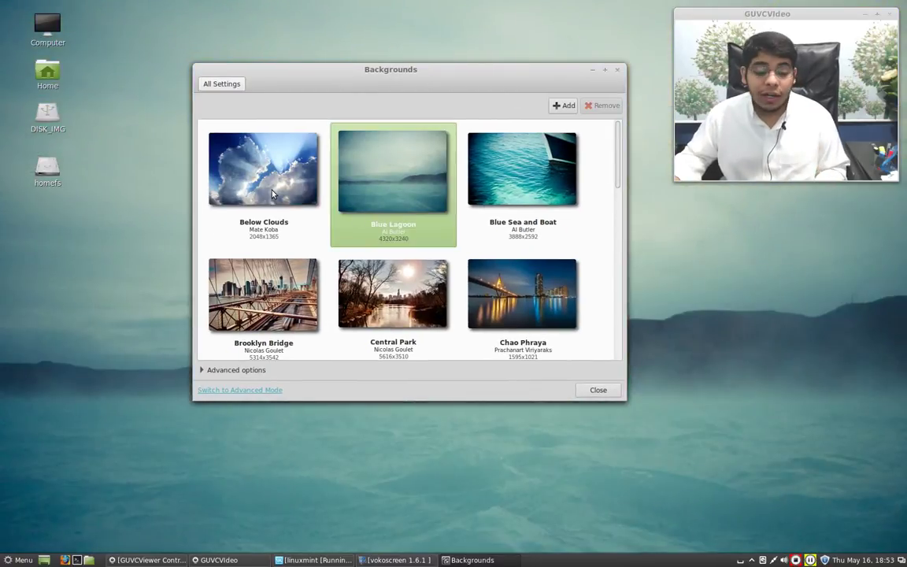
pyautogui.click(272, 194)
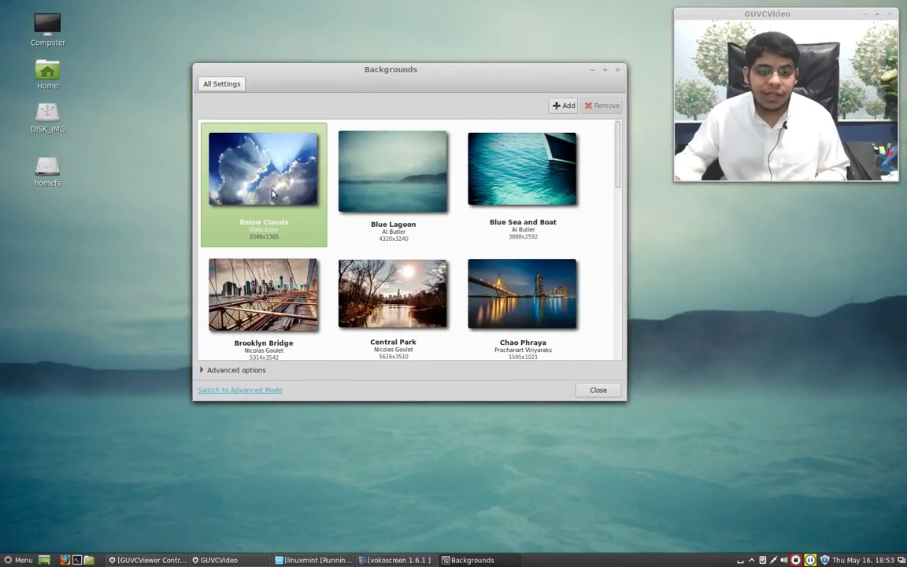
pyautogui.click(528, 183)
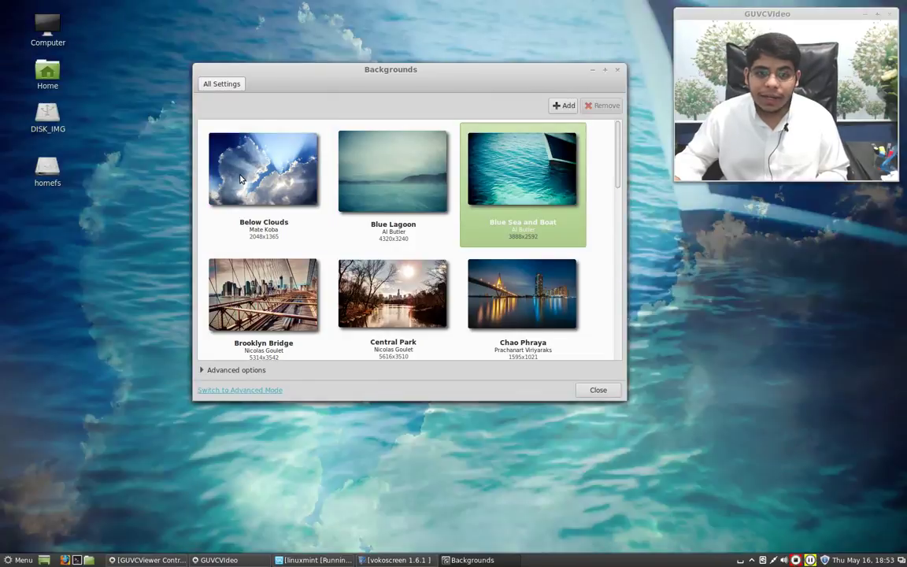
pyautogui.click(238, 173)
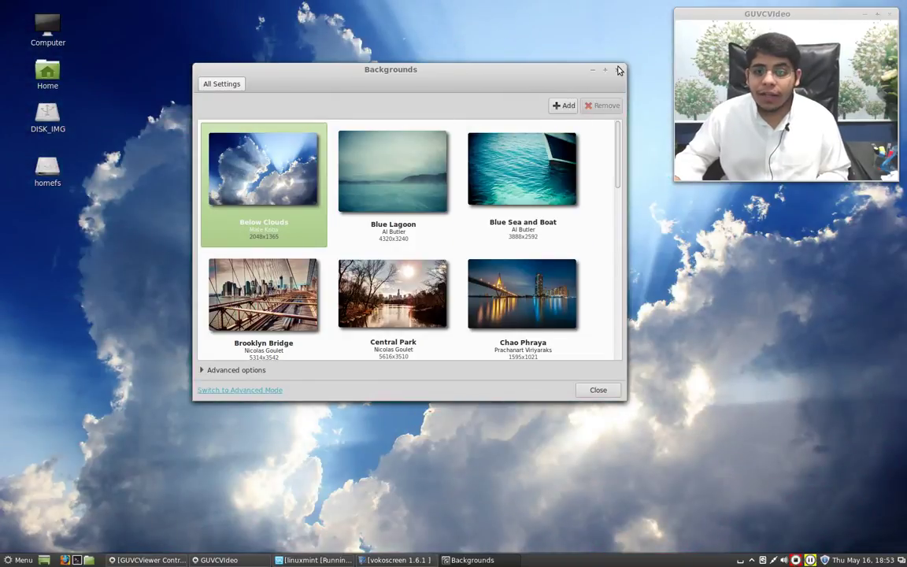
pyautogui.click(618, 69)
# Step: Add the Clock desklet to the desktop and place it below the webcam window
pyautogui.rightClick(302, 158)
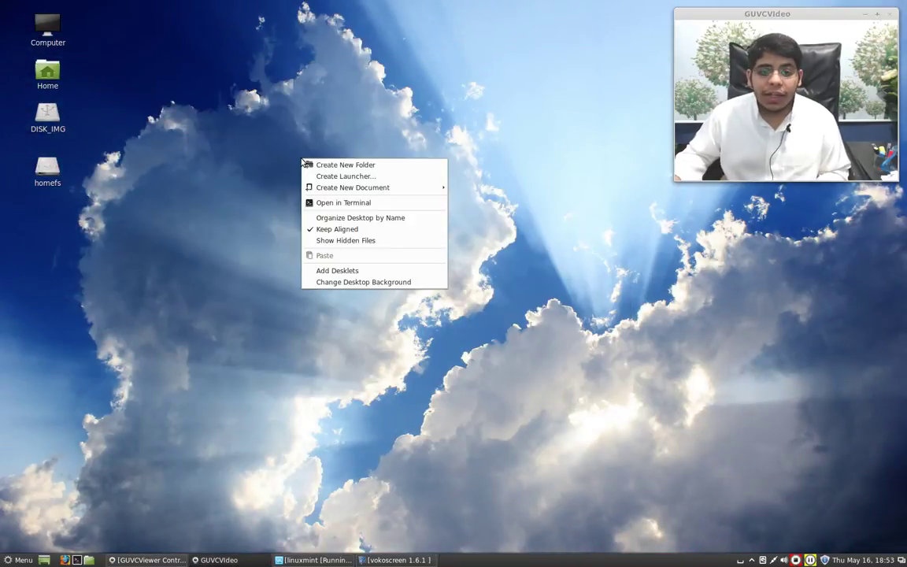
pyautogui.click(362, 277)
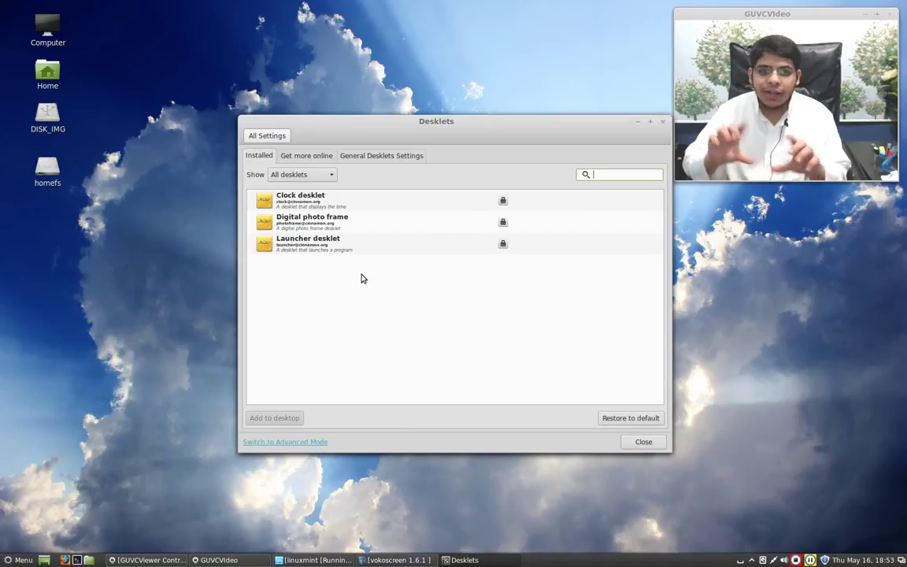
pyautogui.moveTo(441, 121); pyautogui.dragTo(258, 76)
pyautogui.click(148, 149)
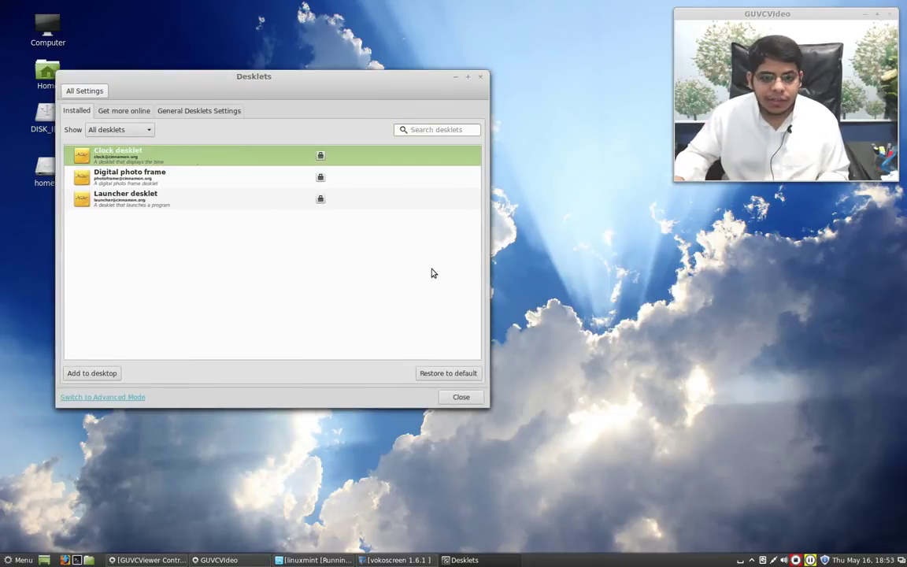
pyautogui.click(108, 373)
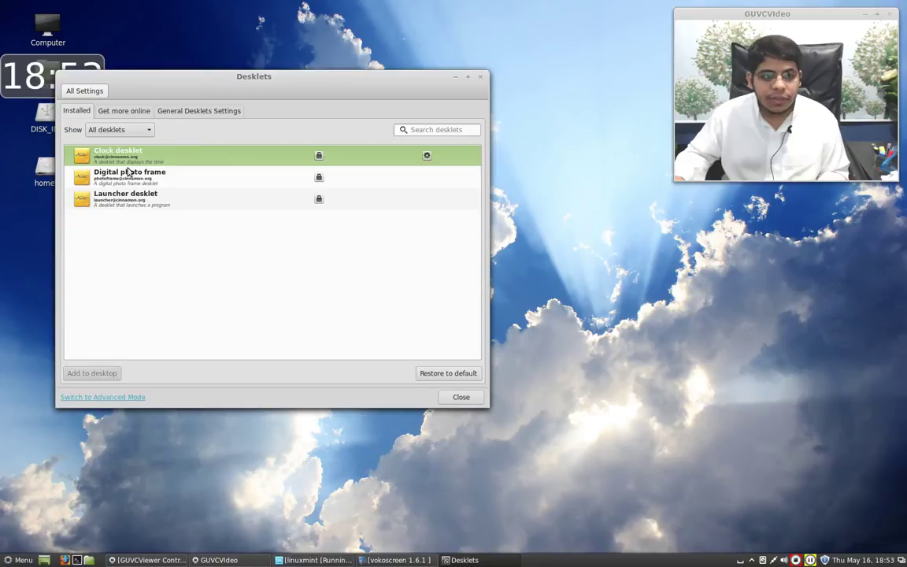
pyautogui.moveTo(25, 79); pyautogui.dragTo(811, 347)
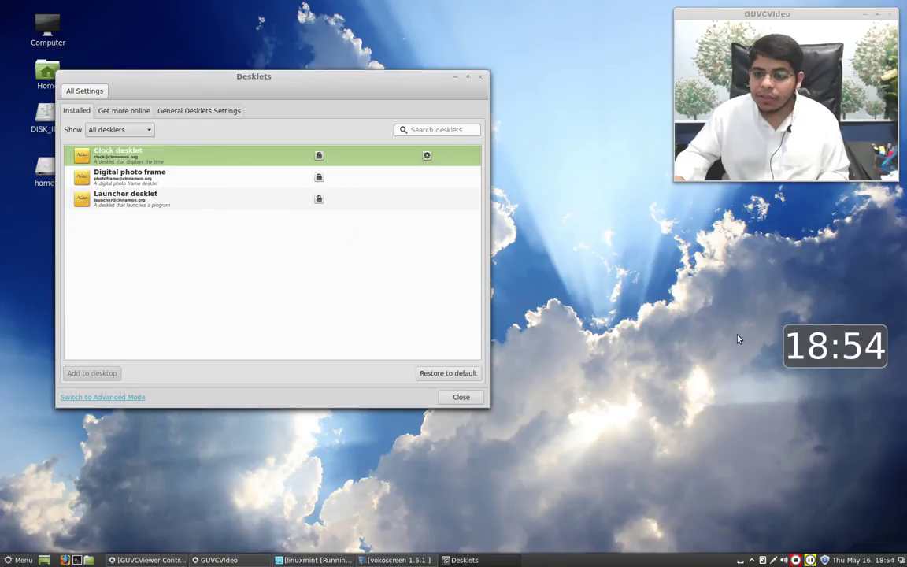
# Step: Look over the other installed desklets, the online desklets including xkcd comic viewer, and the general desklet settings, then close the Desklets window
pyautogui.click(196, 180)
pyautogui.click(163, 204)
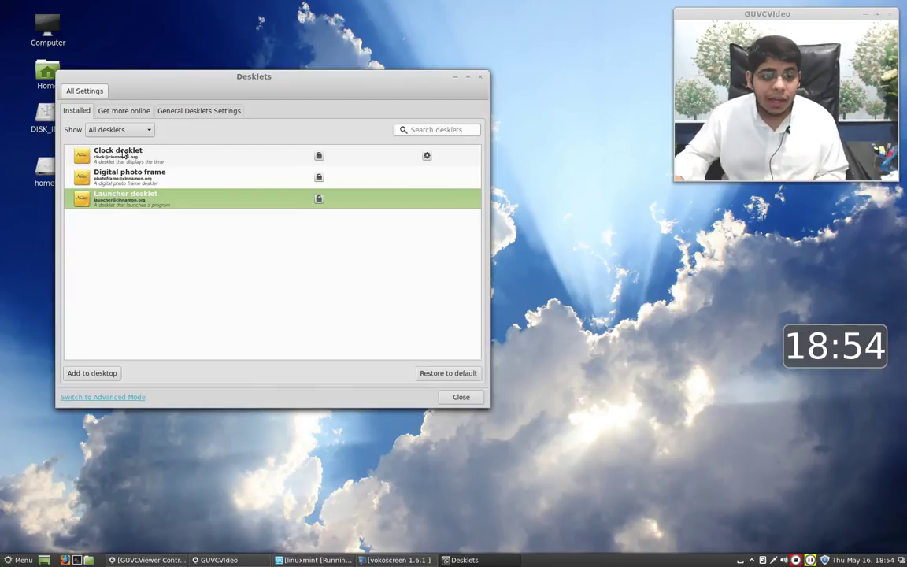
pyautogui.click(114, 113)
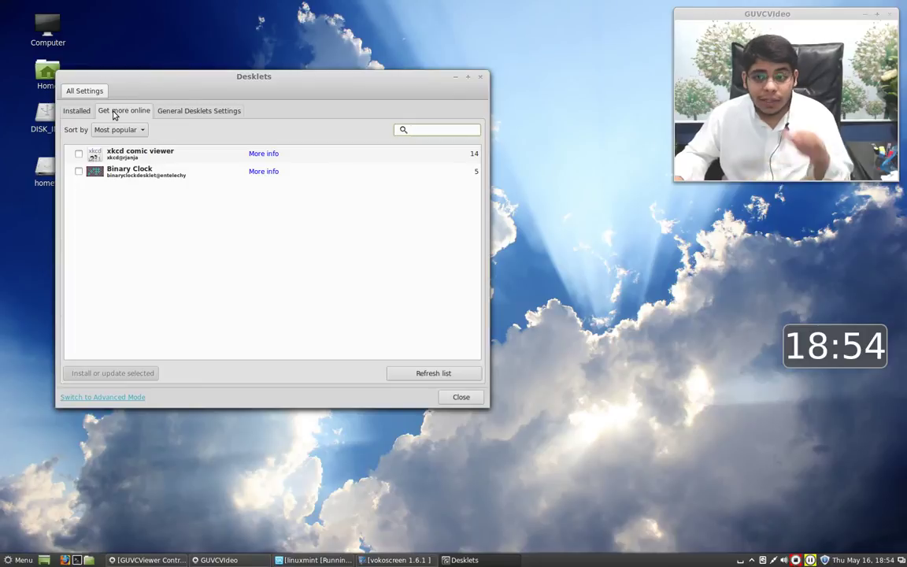
pyautogui.click(78, 153)
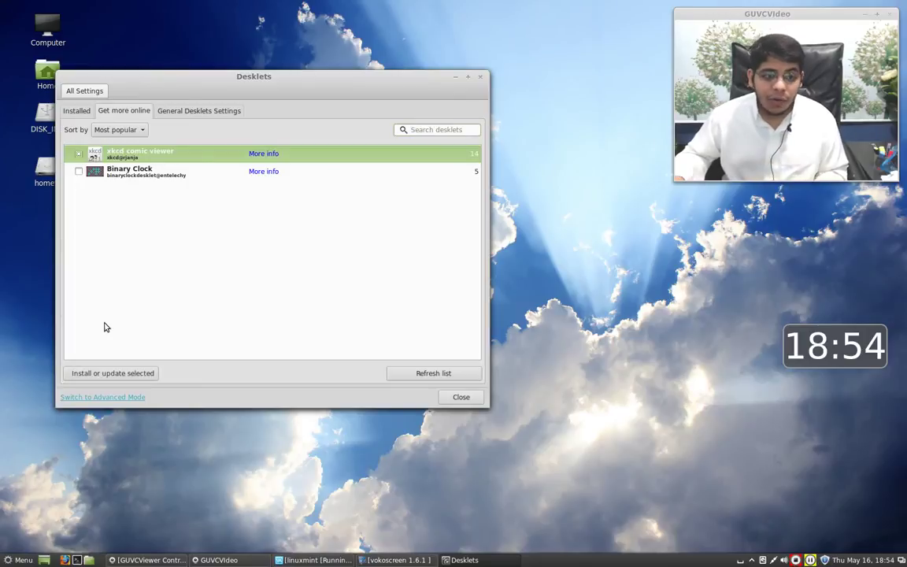
pyautogui.click(195, 112)
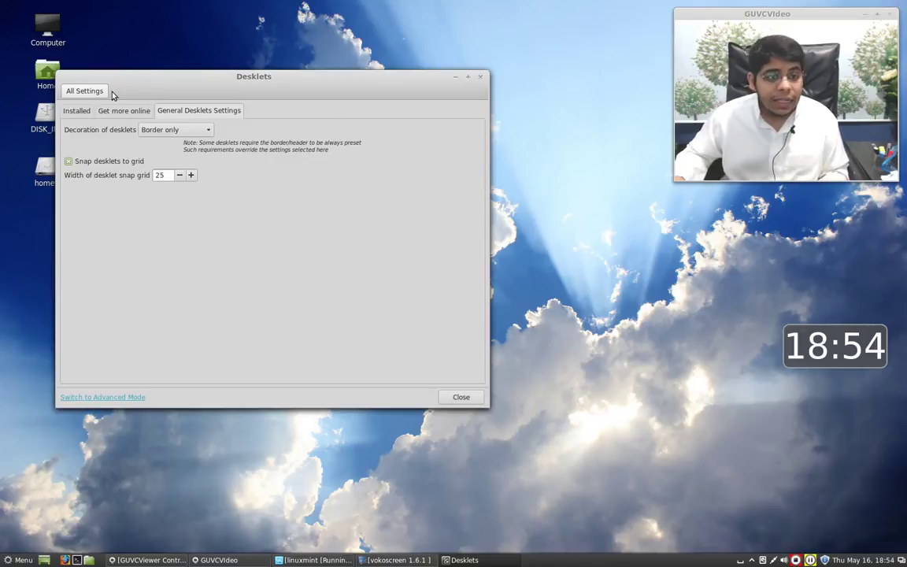
pyautogui.click(481, 78)
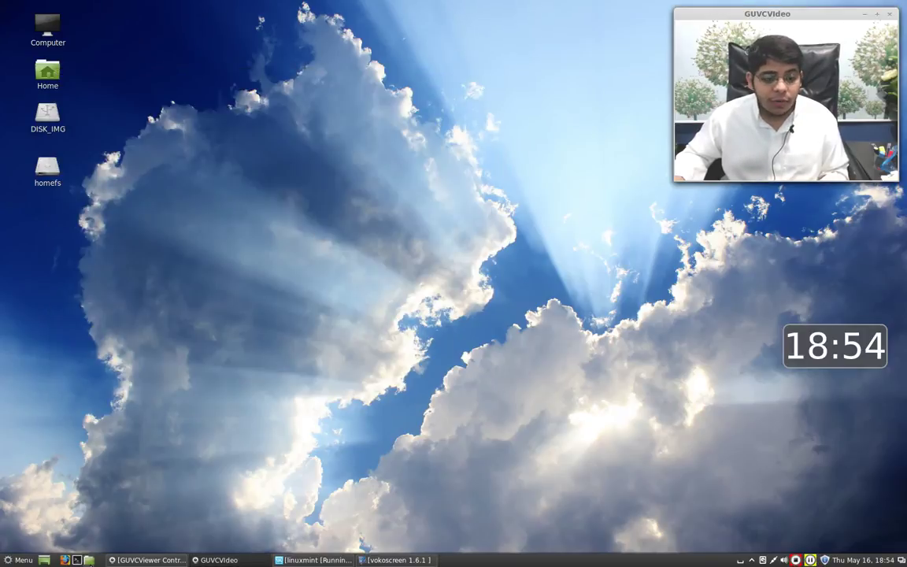
# Step: Open the file manager at Home, and go into the Documents folder and back using the path bar
pyautogui.click(89, 560)
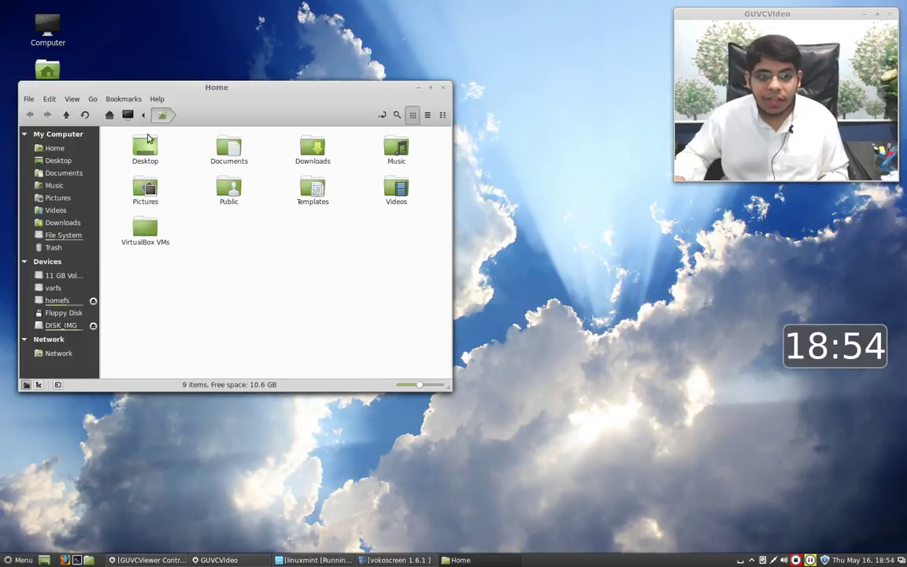
pyautogui.moveTo(147, 86); pyautogui.dragTo(359, 67)
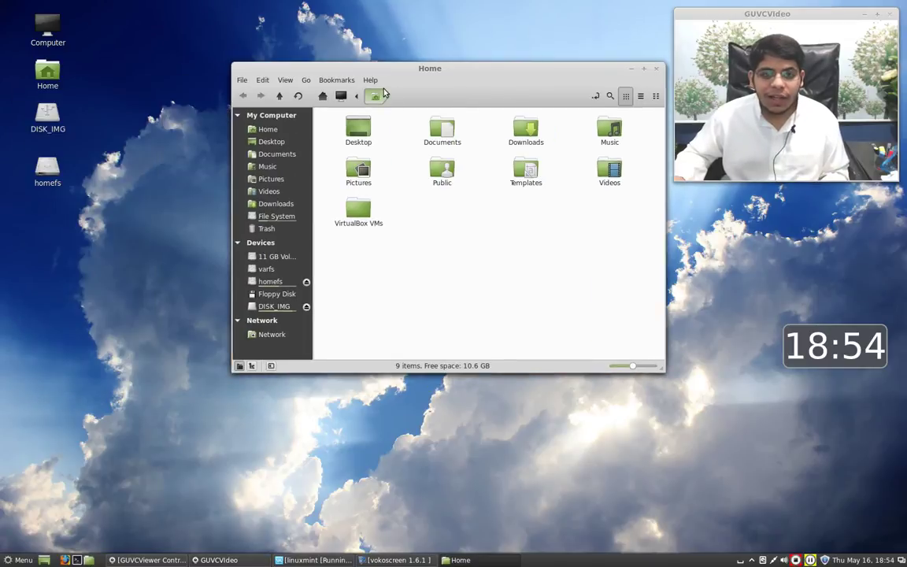
pyautogui.doubleClick(441, 128)
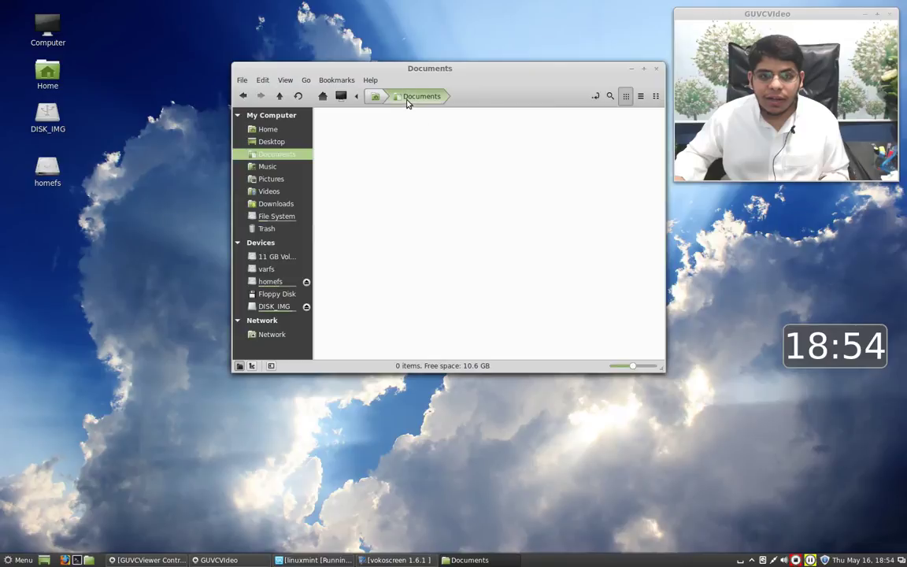
pyautogui.click(375, 97)
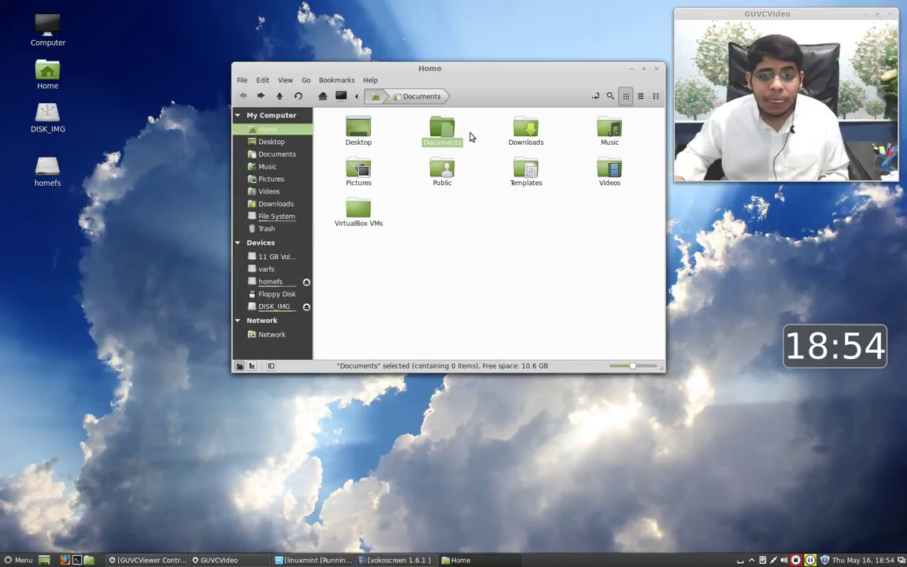
pyautogui.click(402, 96)
pyautogui.click(375, 96)
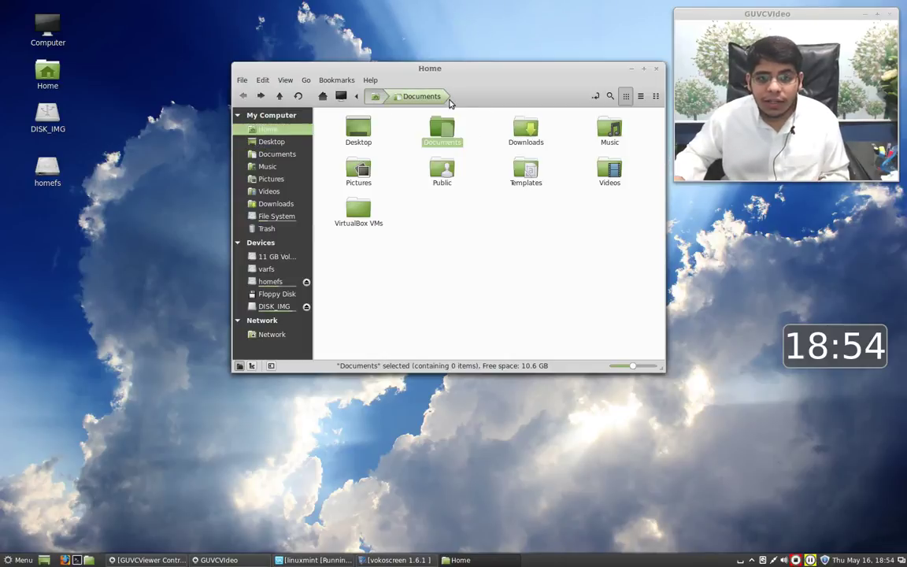
# Step: Display the Home folder in list view, and visit the Documents and Downloads folders, returning to Home each time
pyautogui.click(655, 96)
pyautogui.click(641, 96)
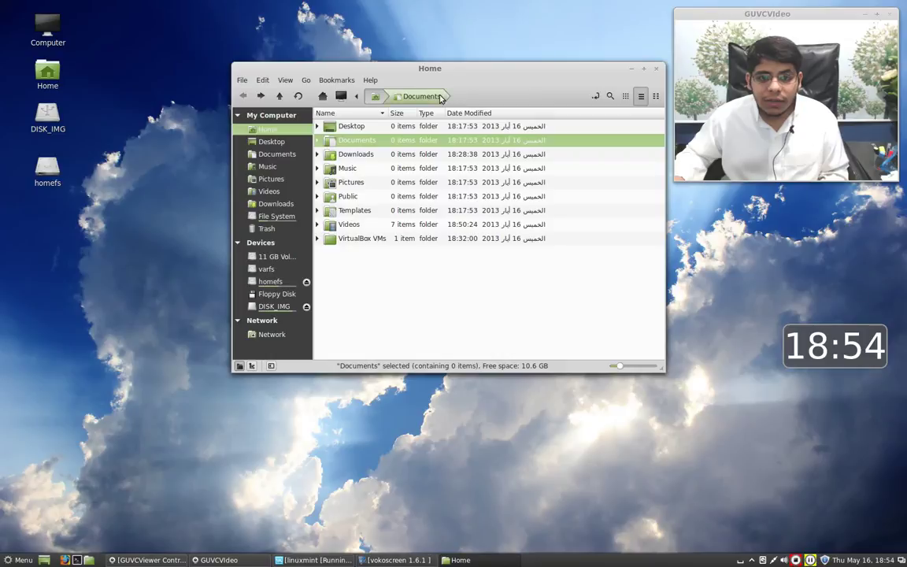
pyautogui.click(428, 97)
pyautogui.click(376, 96)
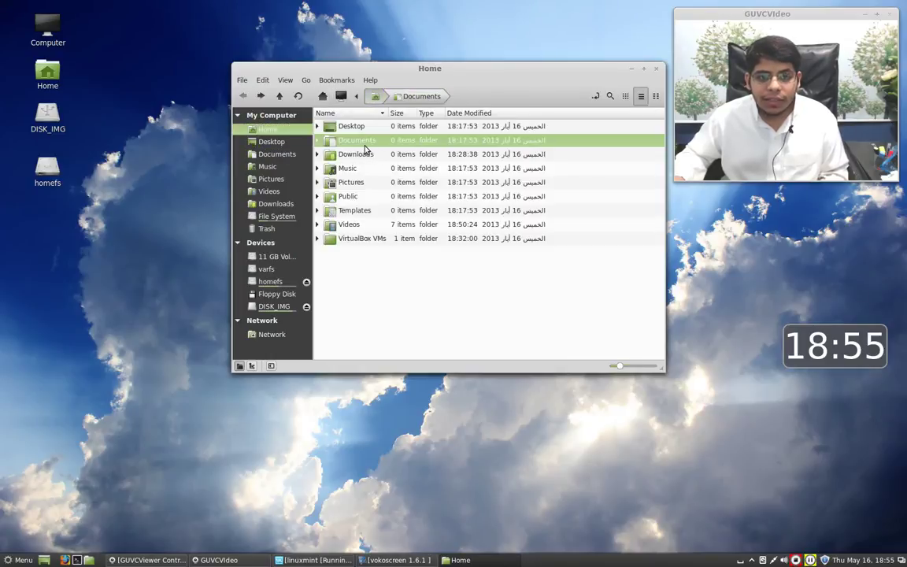
pyautogui.doubleClick(350, 155)
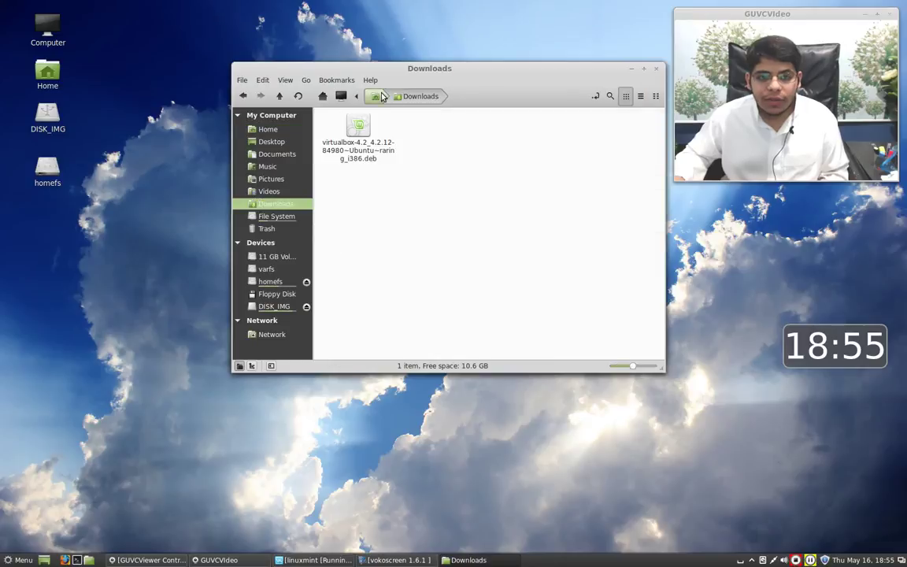
pyautogui.click(376, 96)
# Step: Hide and restore the file manager's sidebar, switch it to the tree view, and expand the Home node
pyautogui.moveTo(355, 68); pyautogui.dragTo(282, 59)
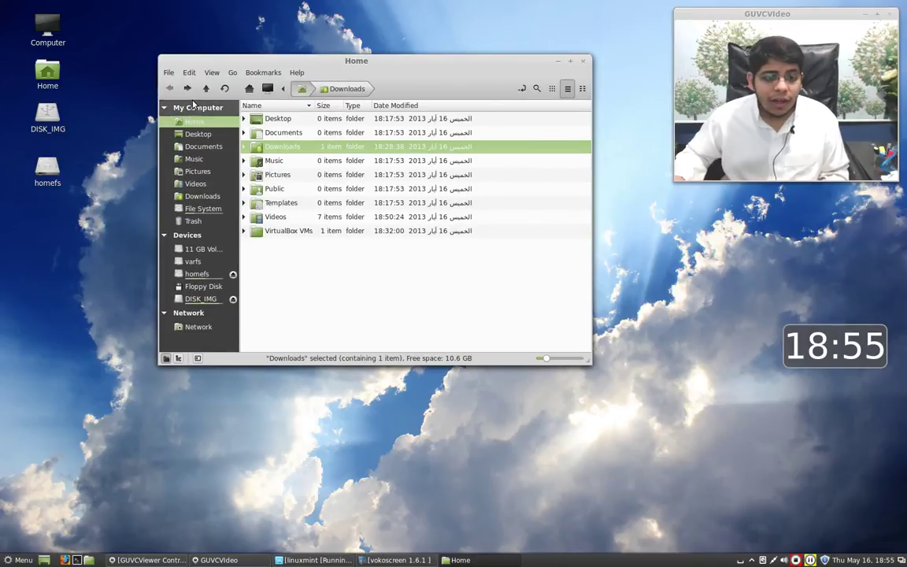
pyautogui.click(198, 359)
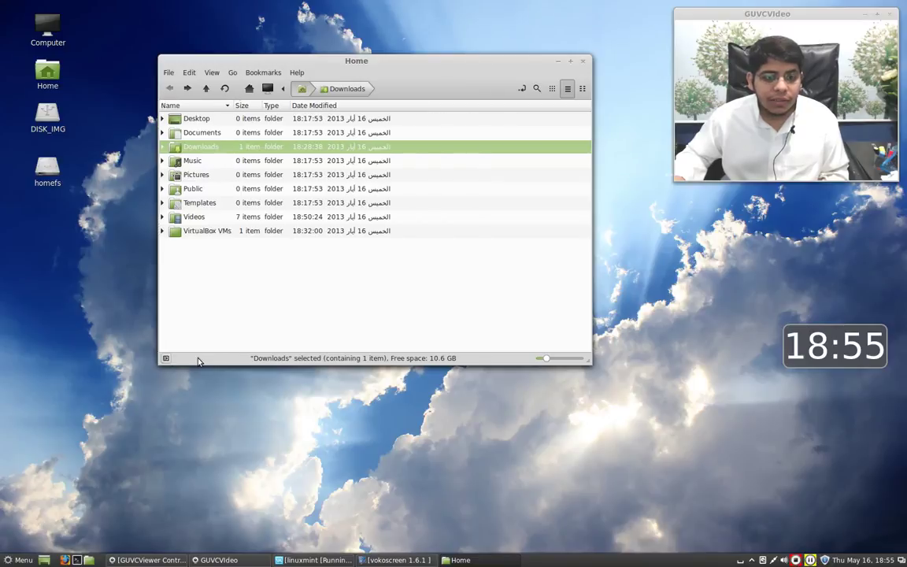
pyautogui.click(166, 359)
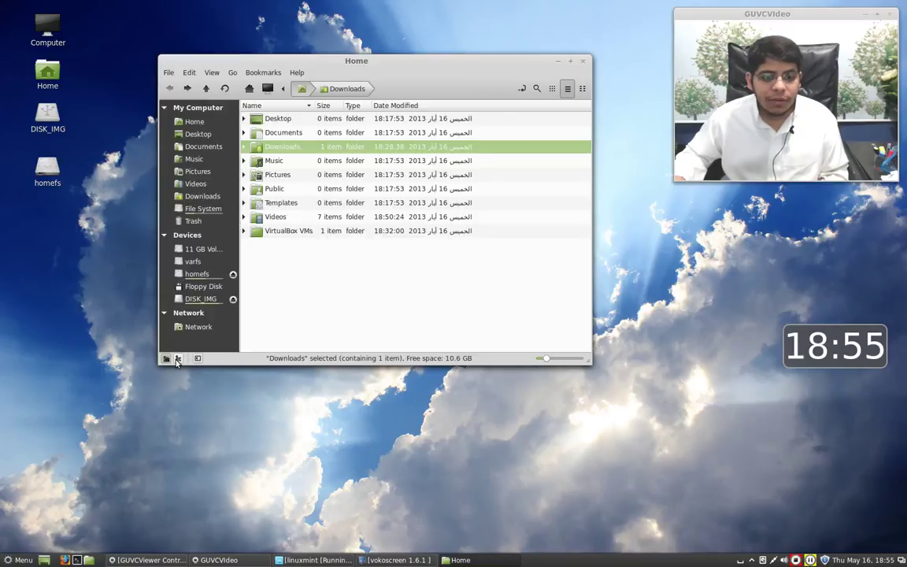
pyautogui.click(178, 358)
pyautogui.click(162, 105)
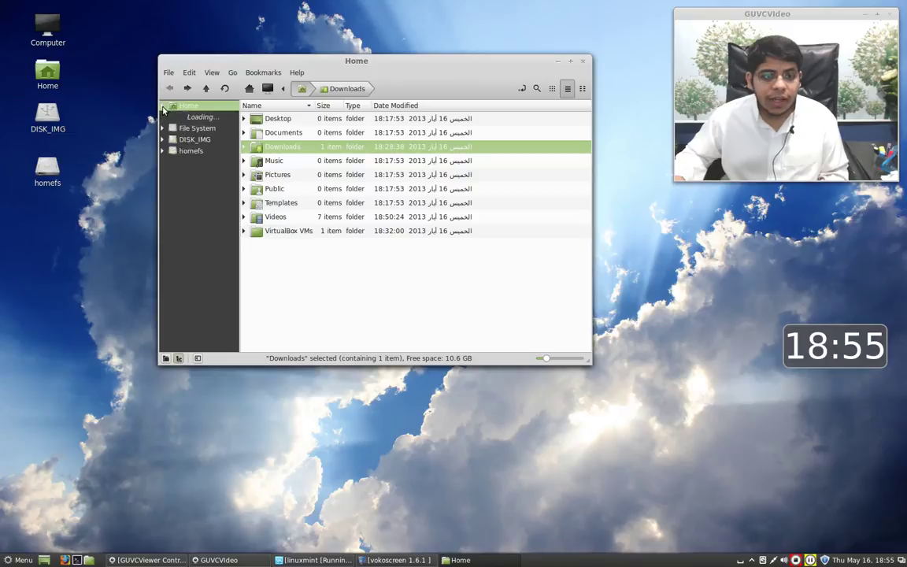
# Step: Switch the file manager's sidebar from the tree back to the places list
pyautogui.click(165, 358)
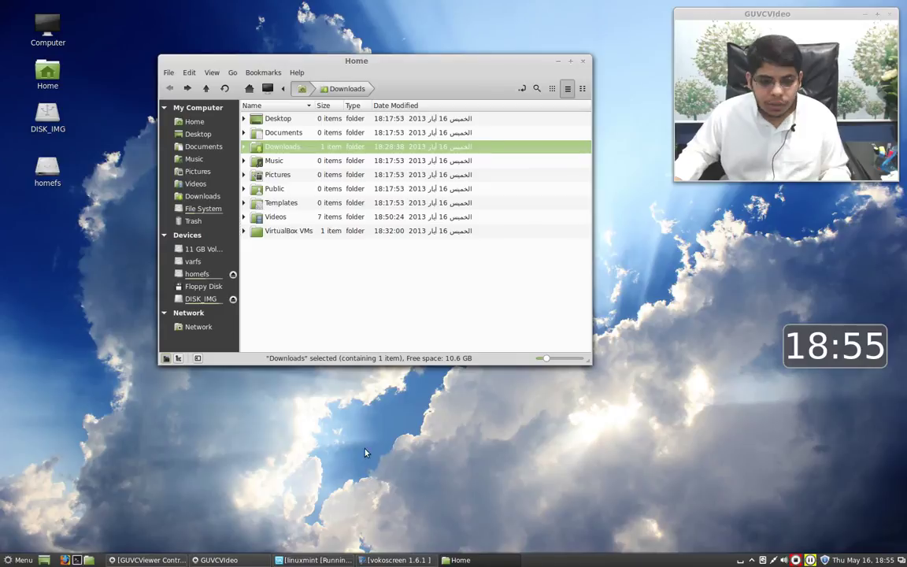
# Step: Switch to the linuxmint virtual machine in VirtualBox, log out of its live session, and close it by powering off the machine
pyautogui.click(313, 560)
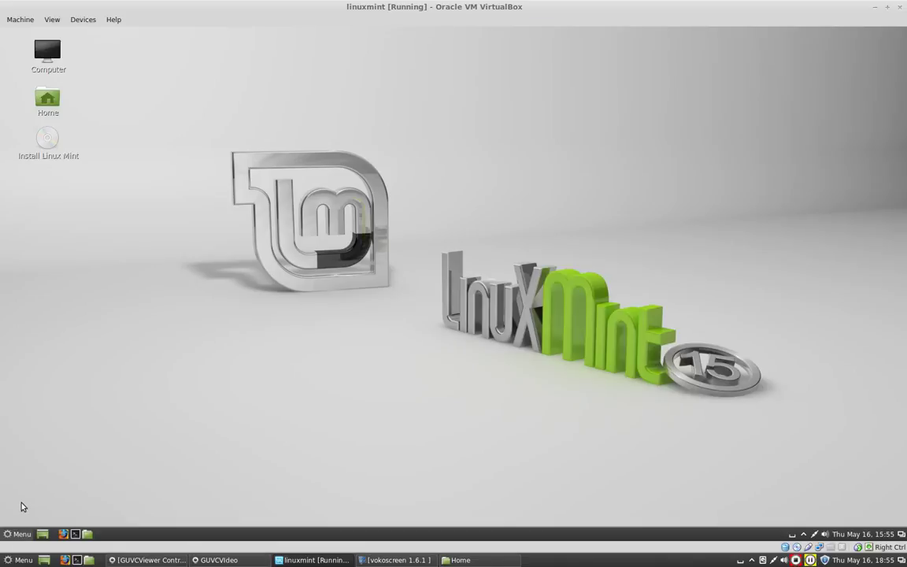
pyautogui.click(17, 534)
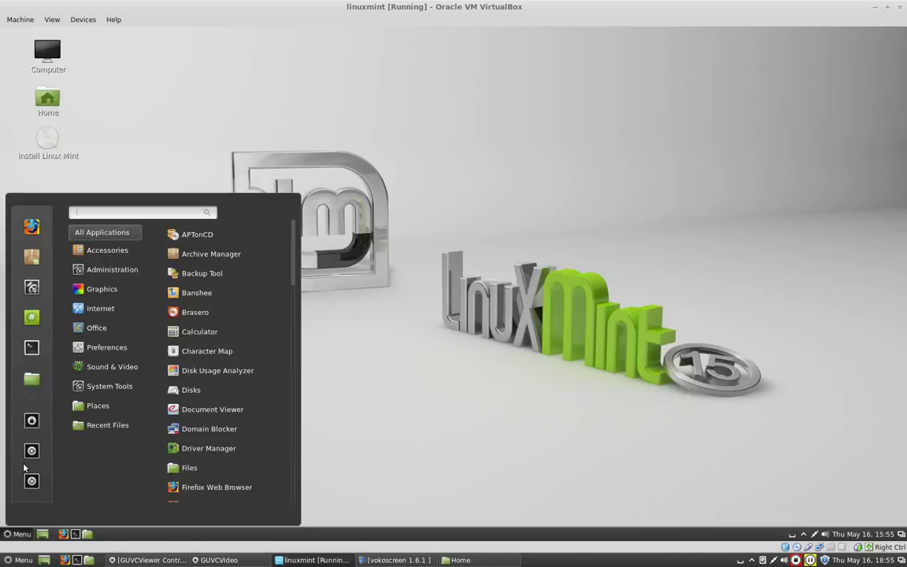
pyautogui.click(33, 453)
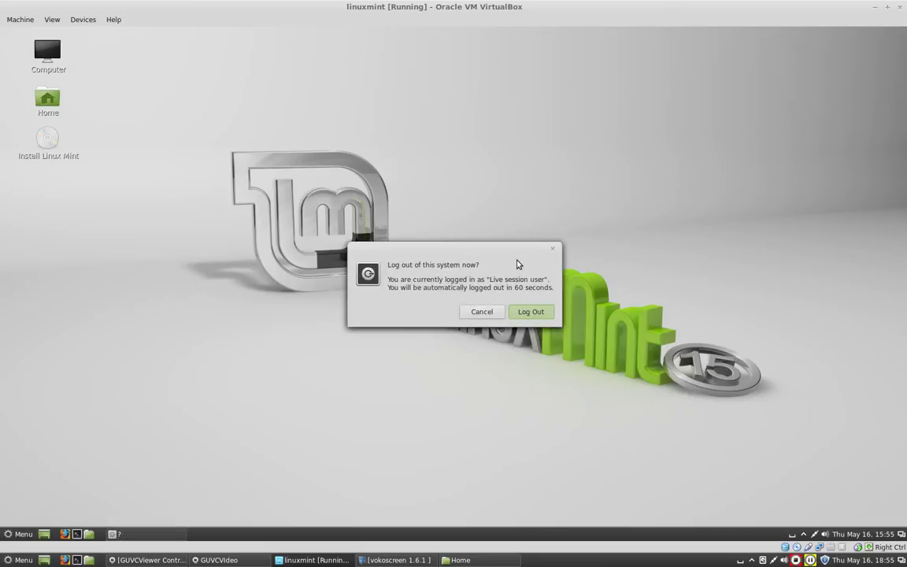
pyautogui.click(522, 313)
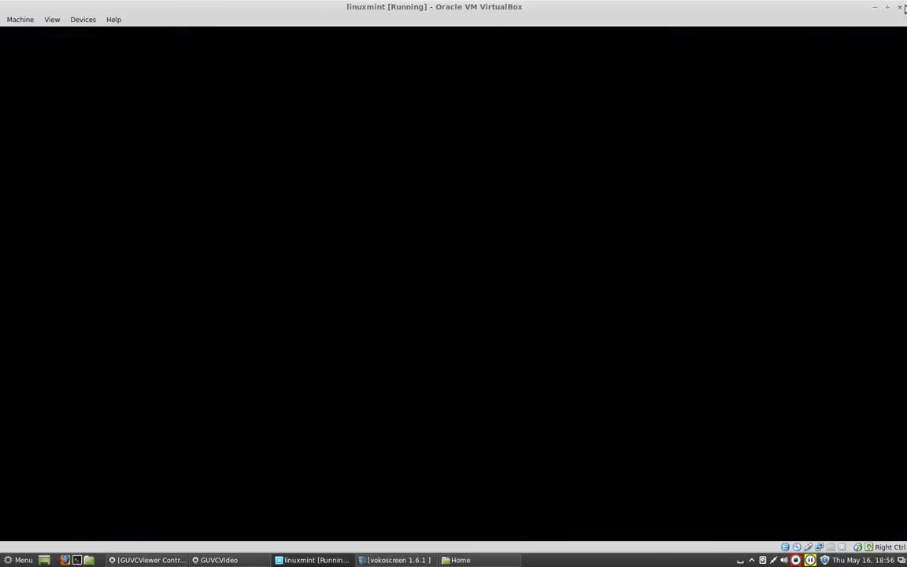
pyautogui.click(900, 7)
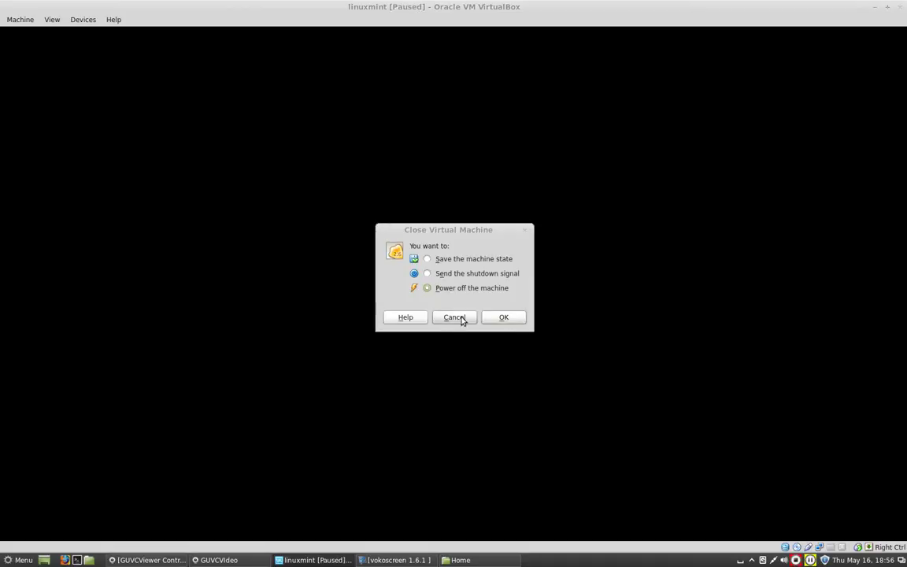
pyautogui.click(504, 316)
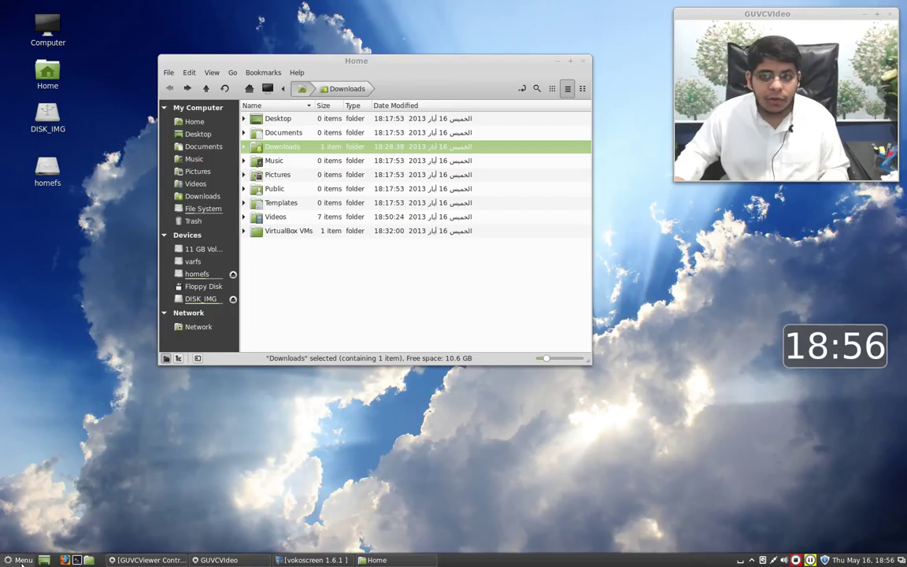
# Step: Search the applications for "login", launch Login Window, and authorize it with the administrator password
pyautogui.click(22, 560)
pyautogui.write('login')
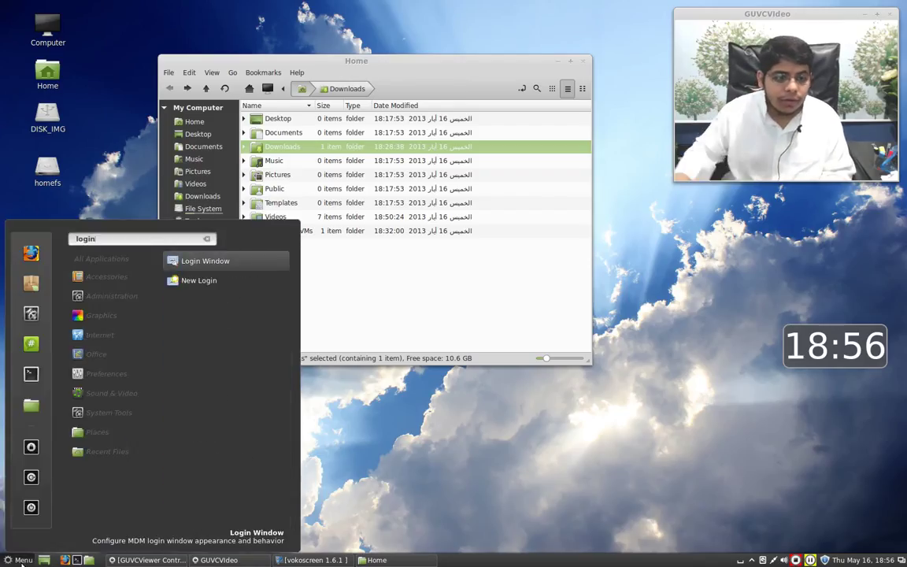
pyautogui.click(228, 262)
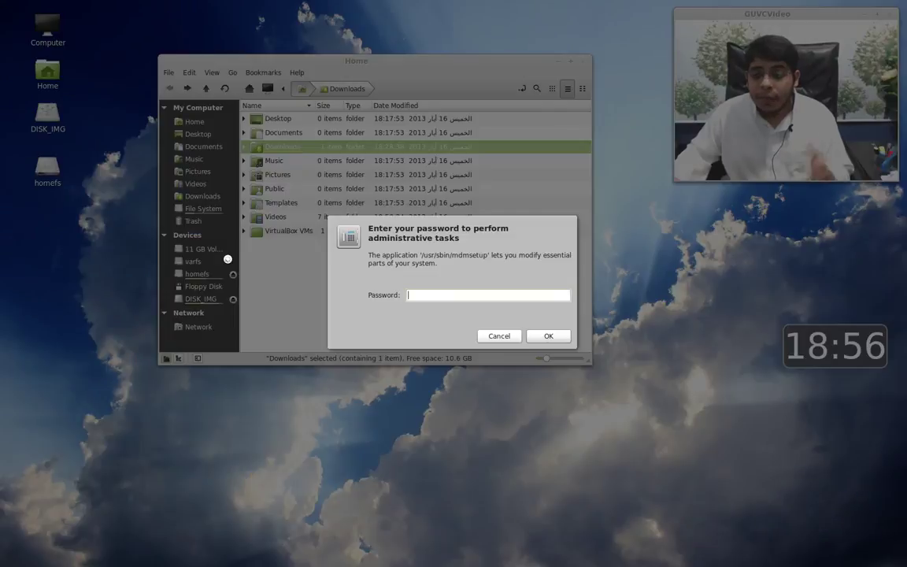
pyautogui.write('******')
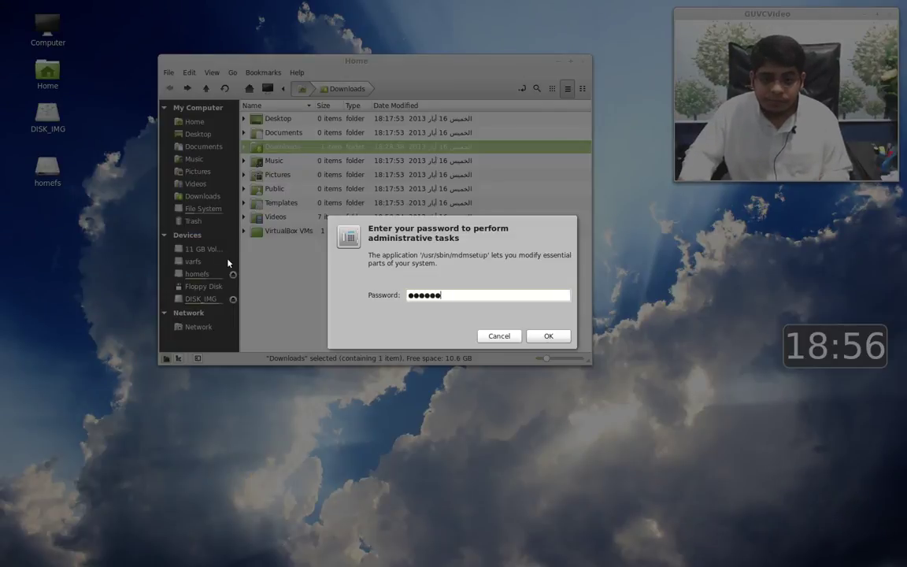
pyautogui.press('Return')
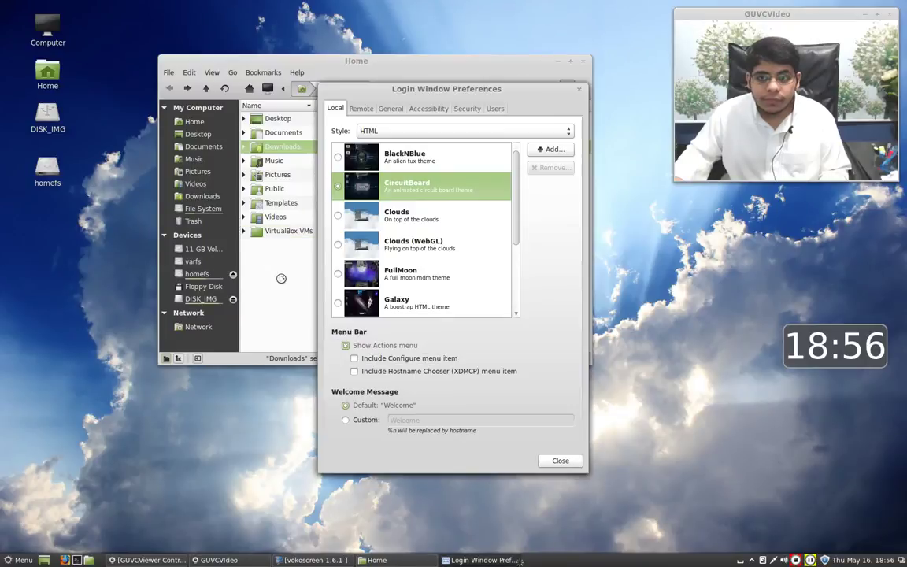
# Step: Look through the HTML login themes, and those available for the GDM style
pyautogui.scroll(-5, 430, 204)
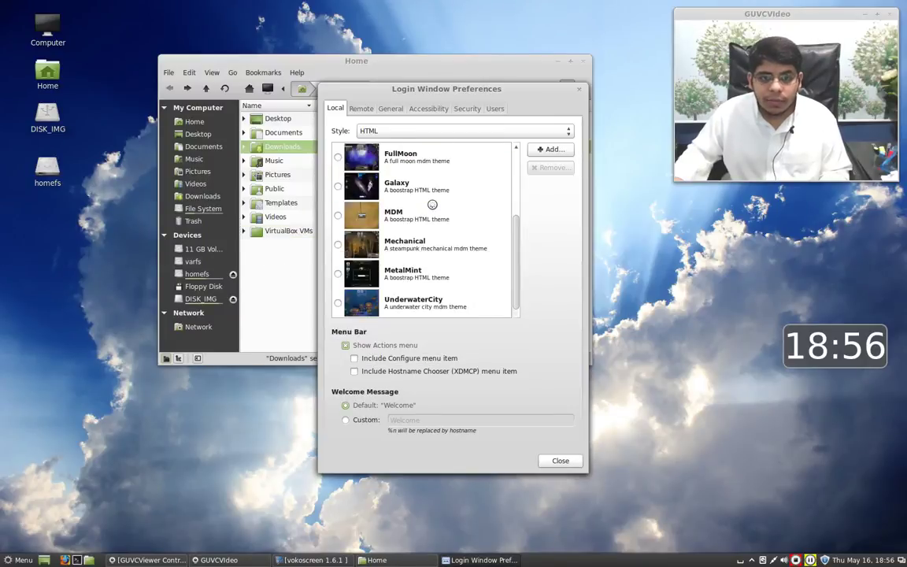
pyautogui.scroll(5, 431, 203)
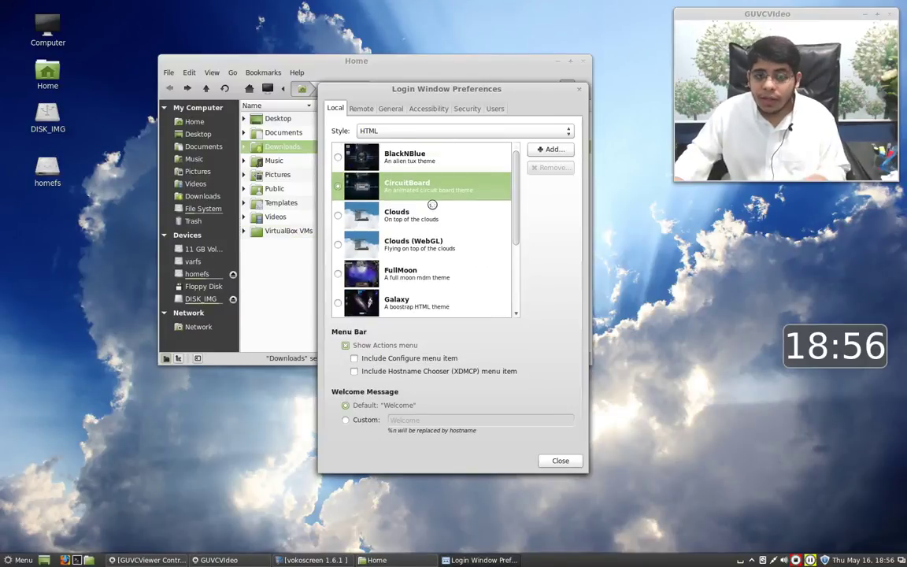
pyautogui.click(423, 131)
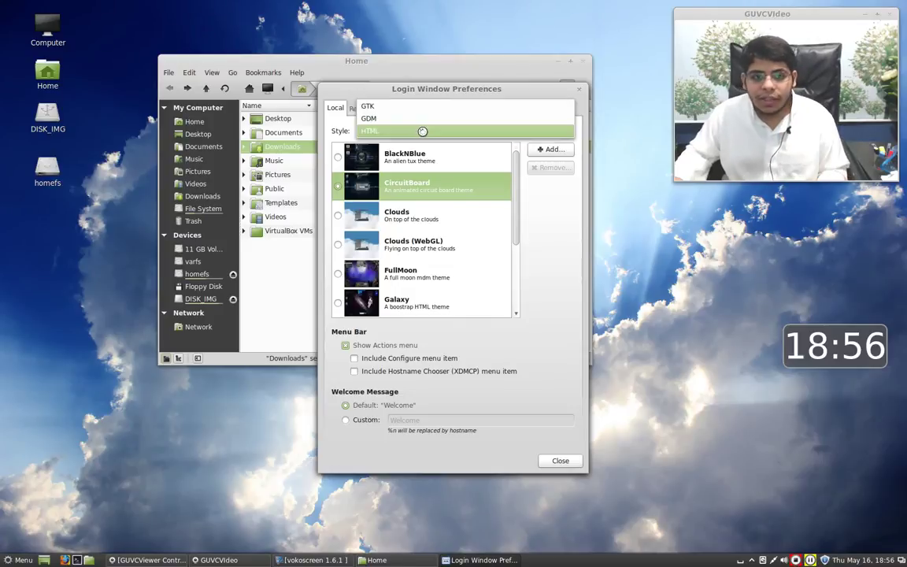
pyautogui.click(415, 119)
pyautogui.moveTo(514, 171); pyautogui.dragTo(508, 252)
pyautogui.scroll(10, 508, 252)
# Step: Return the login style to HTML with the CircuitBoard theme selected, and close the login preferences and the file manager
pyautogui.click(476, 131)
pyautogui.click(476, 142)
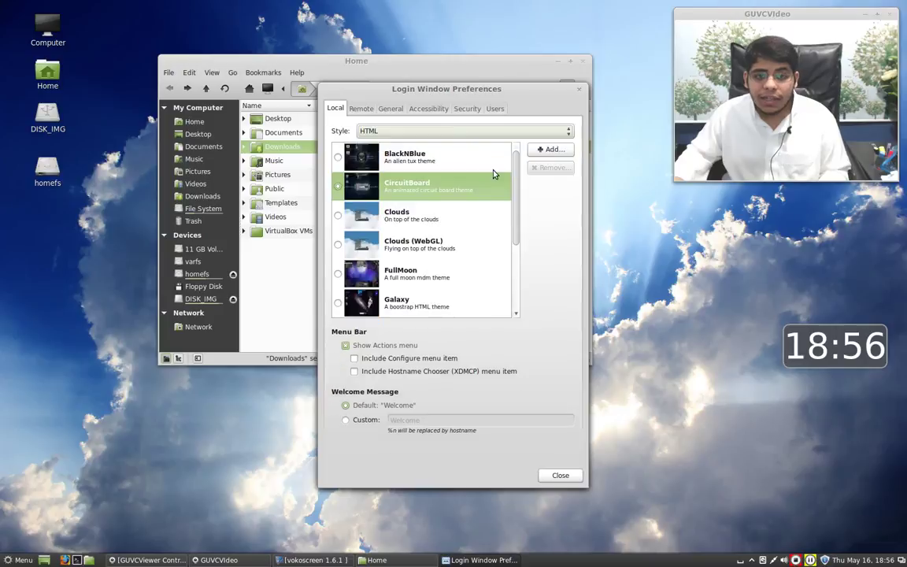
pyautogui.scroll(-4, 511, 243)
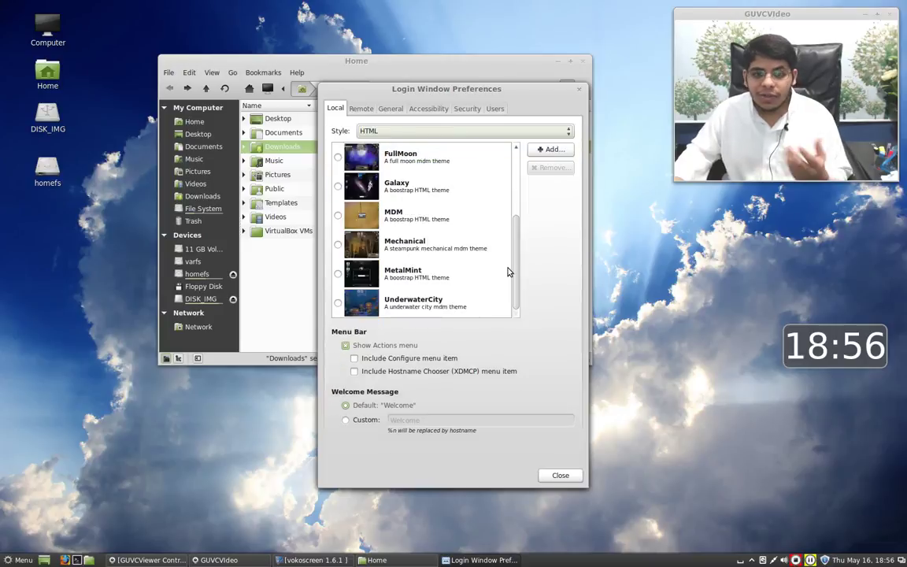
pyautogui.scroll(4, 508, 272)
pyautogui.click(464, 181)
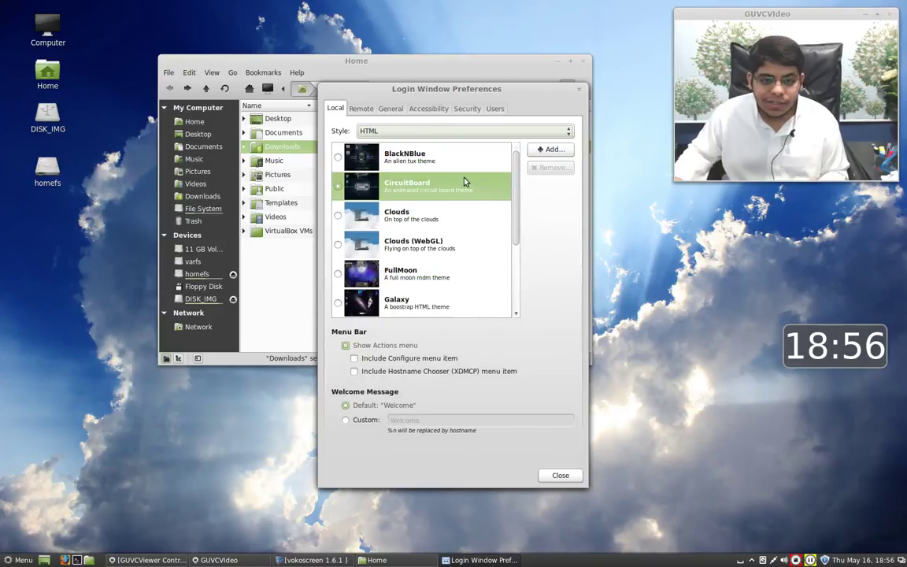
pyautogui.click(579, 92)
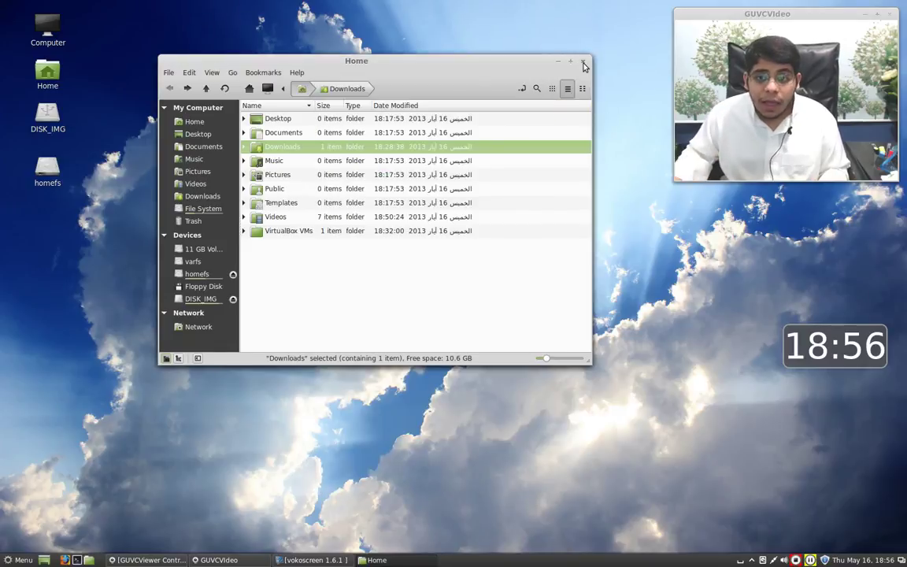
pyautogui.click(583, 61)
# Step: Search the applications for "sou", launch Software Sources, and authorize it with the account password
pyautogui.click(8, 561)
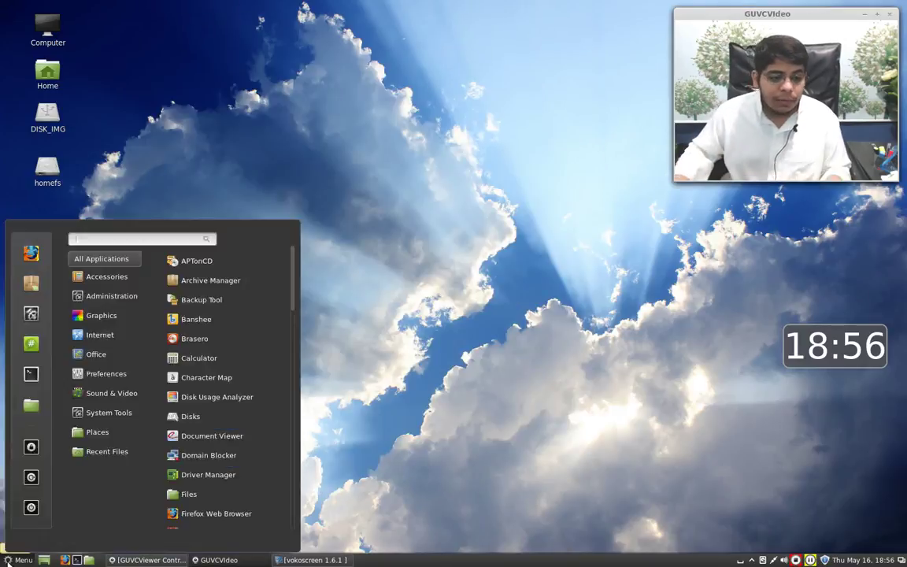
pyautogui.write('sou')
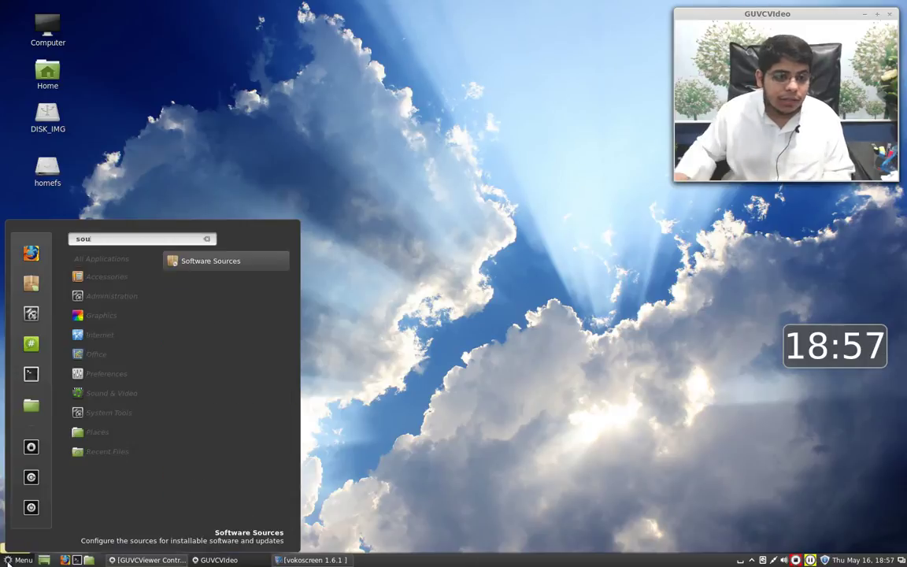
pyautogui.click(209, 266)
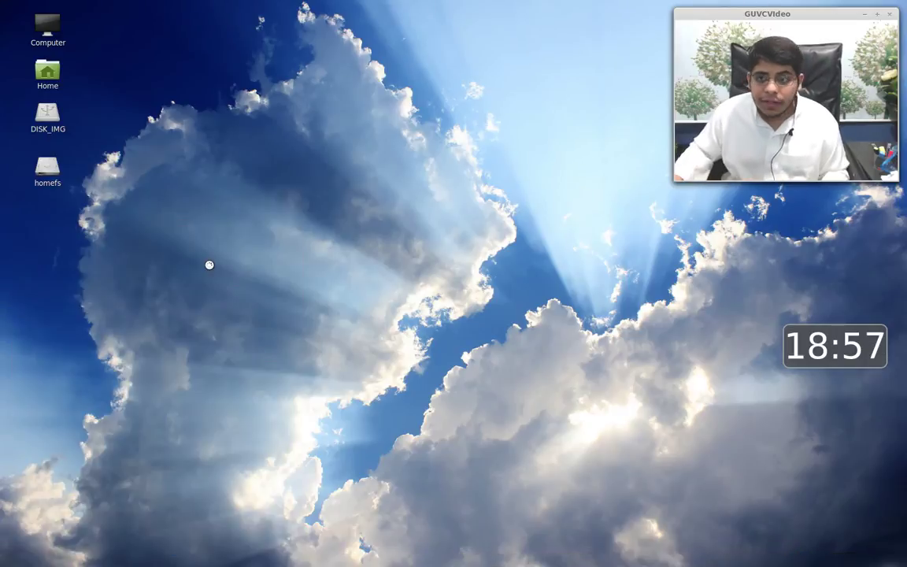
pyautogui.write('****')
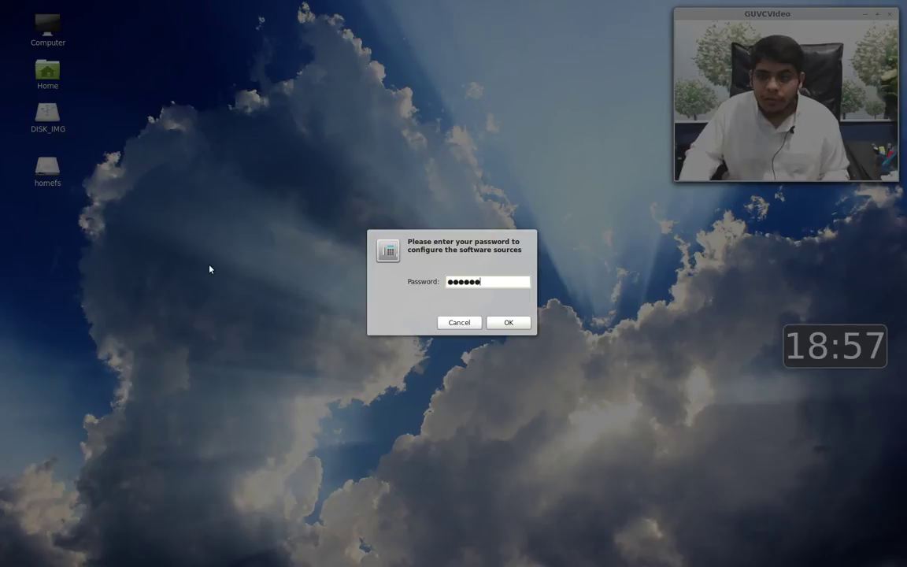
pyautogui.press('Return')
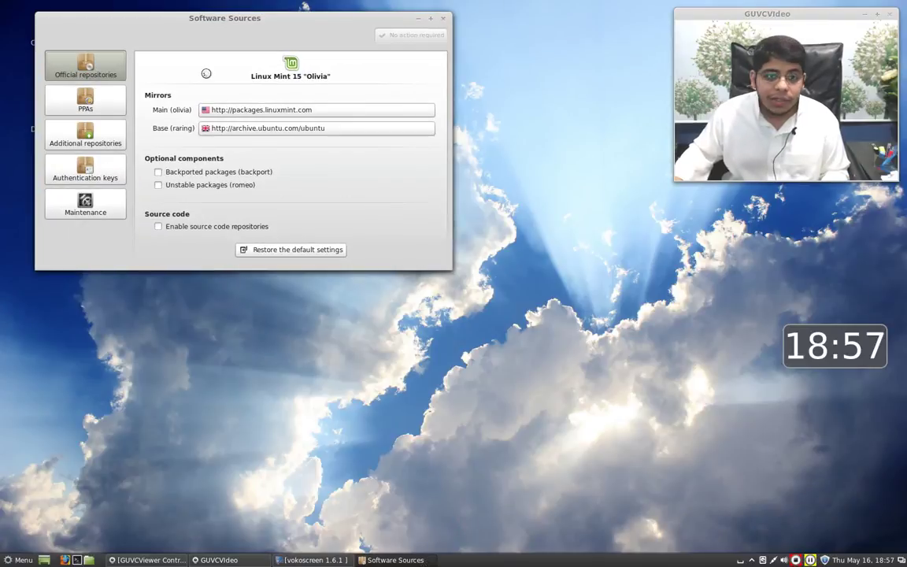
# Step: Move the Software Sources window towards the desktop's center, and compare the speeds of the Main (olivia) mirrors without changing the mirror
pyautogui.moveTo(206, 30); pyautogui.dragTo(374, 166)
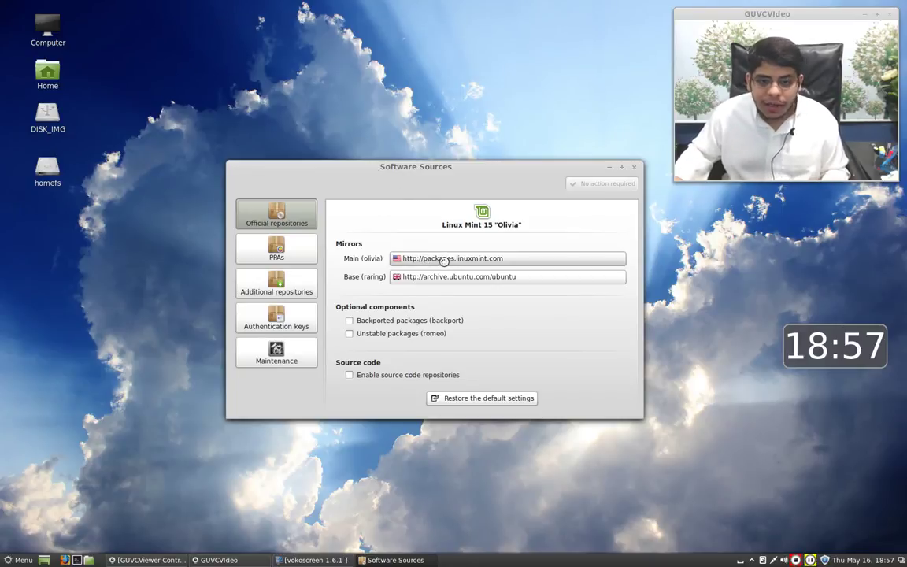
pyautogui.click(445, 259)
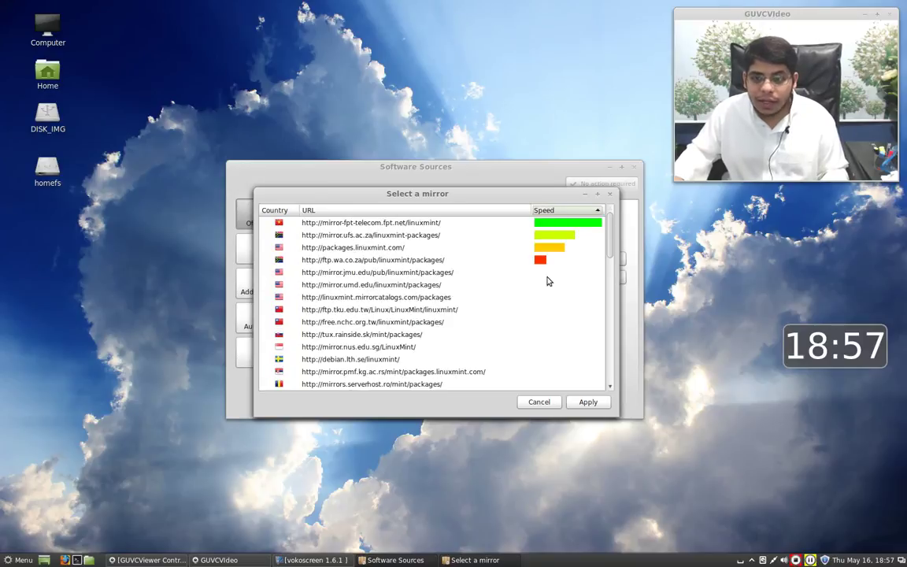
pyautogui.click(539, 402)
# Step: Look over the PPAs, additional repositories, authentication keys and maintenance sections, return to the official repositories, and close Software Sources
pyautogui.click(275, 250)
pyautogui.click(273, 279)
pyautogui.click(276, 319)
pyautogui.click(269, 357)
pyautogui.click(274, 318)
pyautogui.click(277, 285)
pyautogui.click(277, 250)
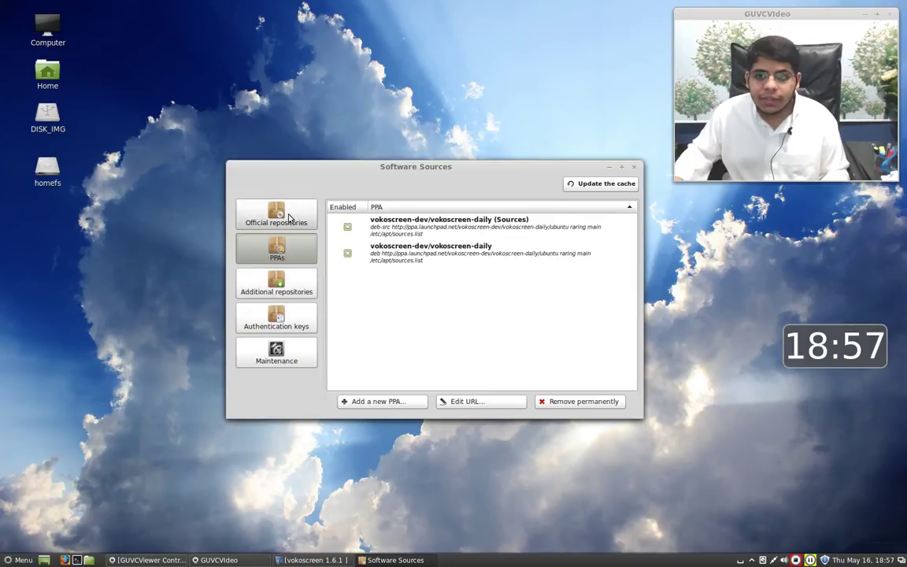
pyautogui.click(283, 215)
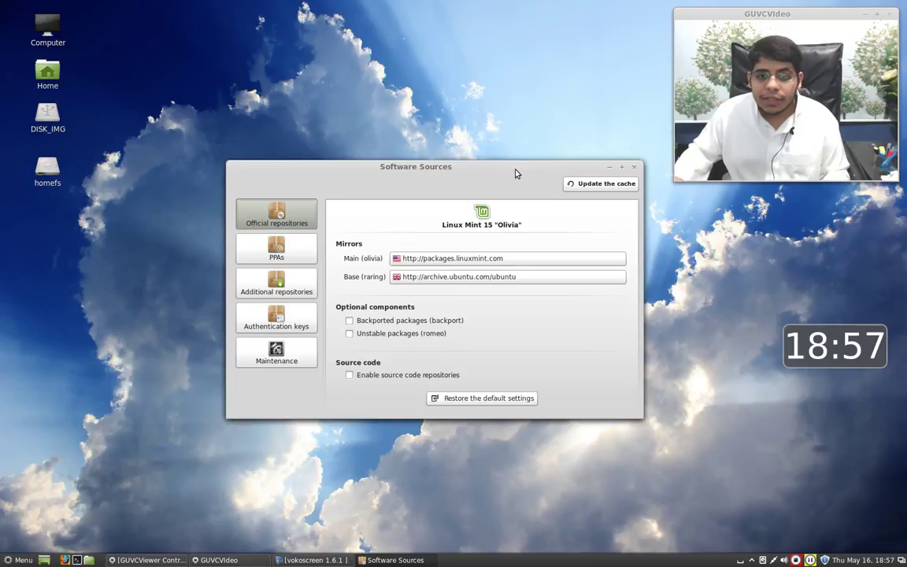
pyautogui.moveTo(516, 170); pyautogui.dragTo(379, 121)
pyautogui.click(499, 114)
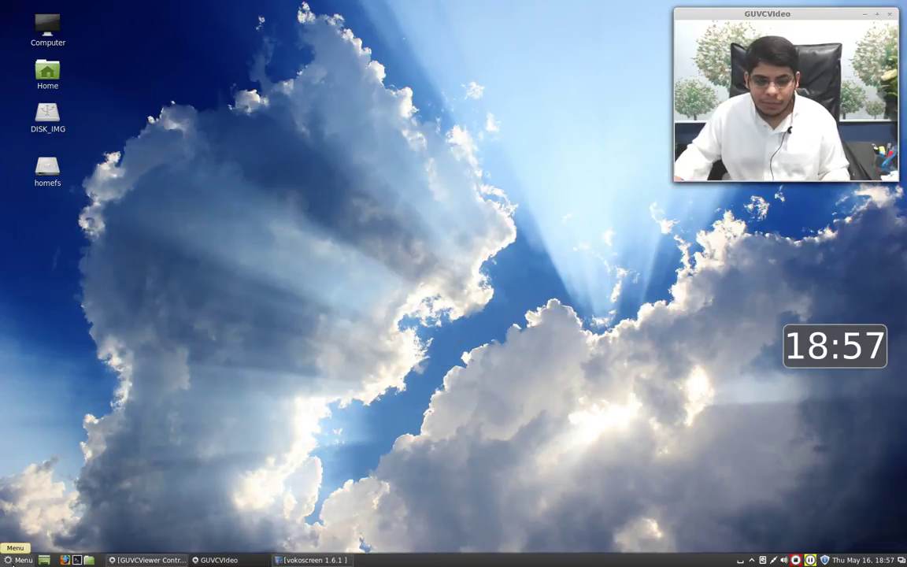
# Step: Launch Driver Manager, authorize it with the account password, check it for proprietary drivers, and close it
pyautogui.click(17, 560)
pyautogui.write('dri')
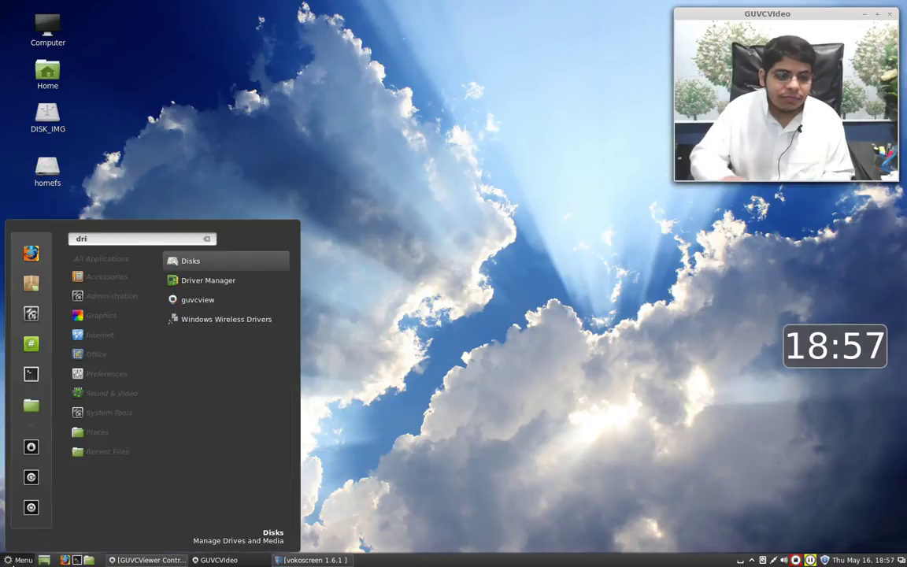
pyautogui.click(235, 279)
pyautogui.write('••••••')
pyautogui.press('Return')
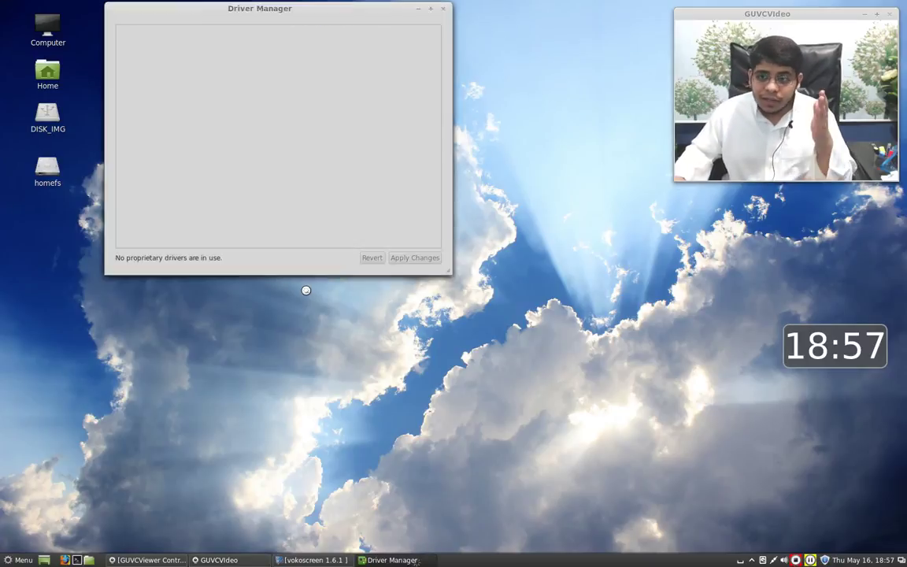
pyautogui.moveTo(239, 12); pyautogui.dragTo(248, 95)
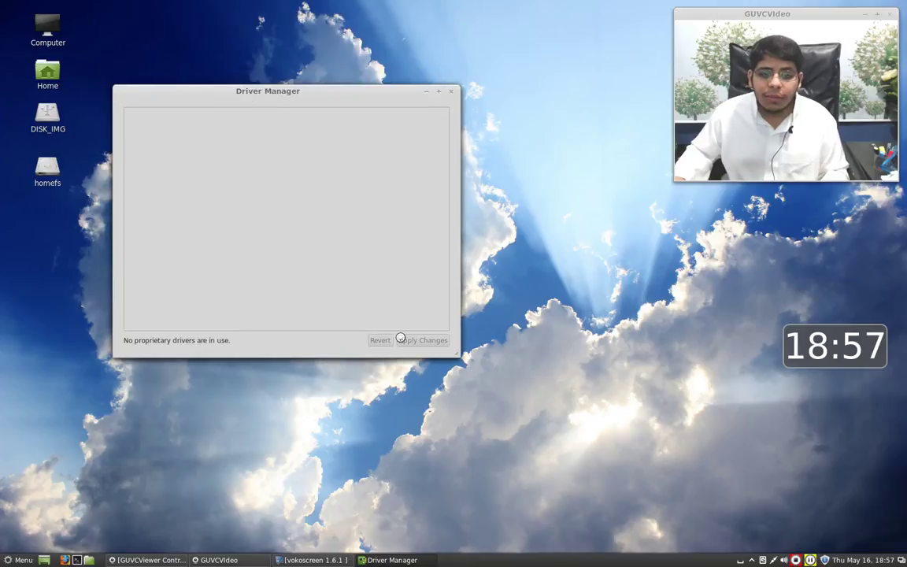
pyautogui.click(453, 92)
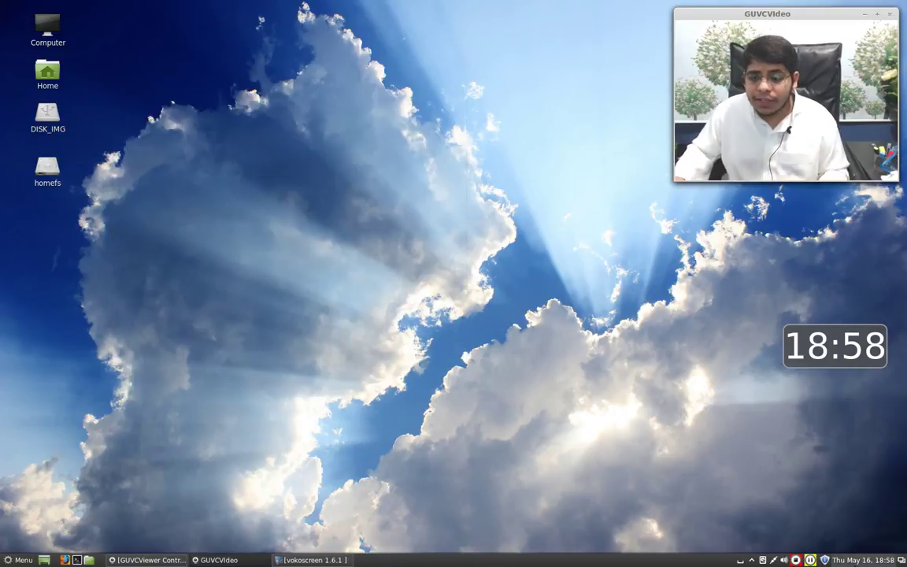
# Step: Open System Settings from the panel's settings options, and move its window towards the desktop's upper-left area
pyautogui.rightClick(752, 560)
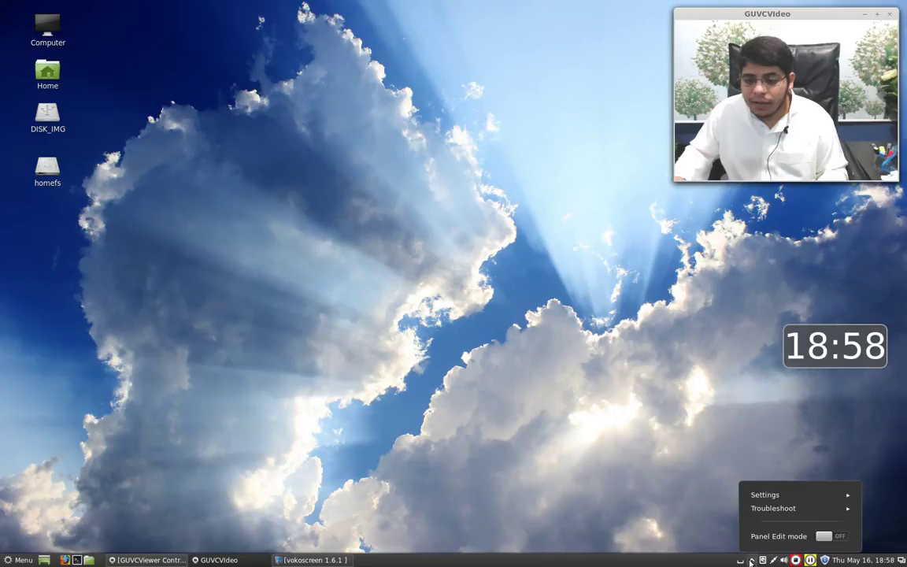
pyautogui.click(767, 493)
pyautogui.click(772, 494)
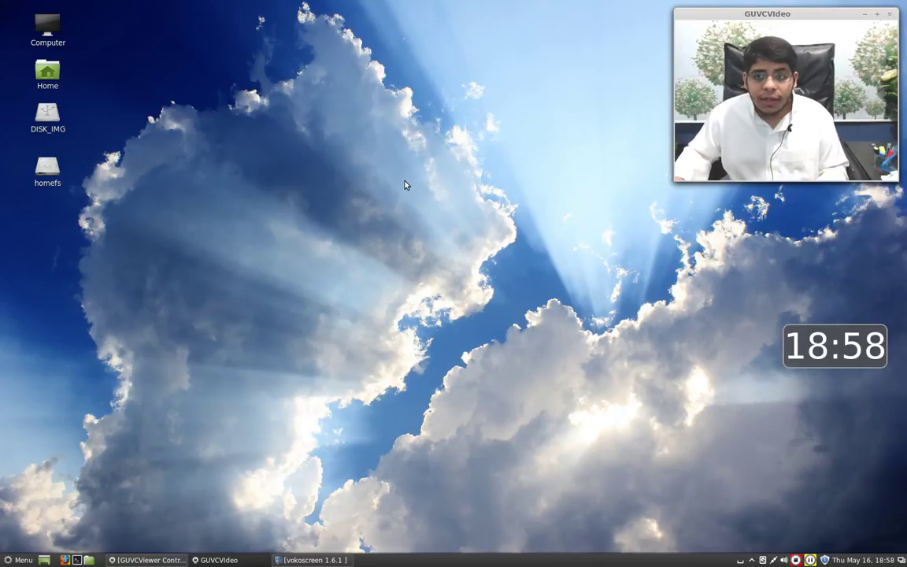
pyautogui.moveTo(406, 120); pyautogui.dragTo(298, 37)
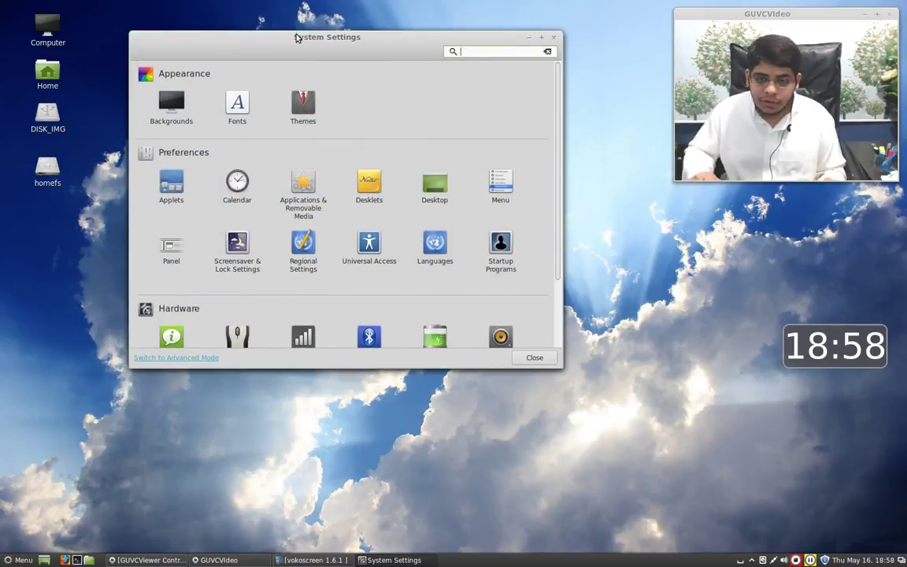
# Step: Look over the System Settings categories, and browse the themes available online before returning to the installed ones
pyautogui.scroll(-3, 280, 149)
pyautogui.scroll(3, 299, 280)
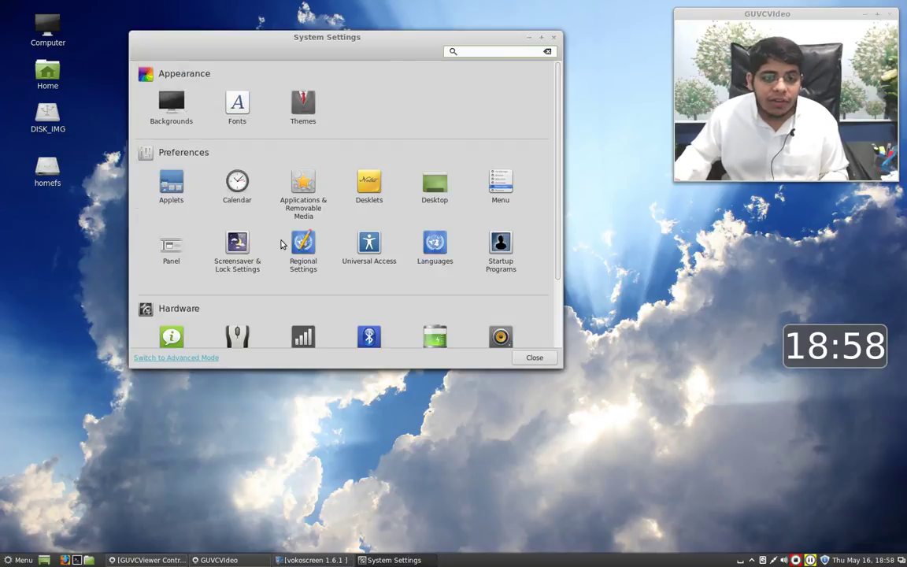
pyautogui.scroll(-3, 460, 303)
pyautogui.scroll(3, 355, 236)
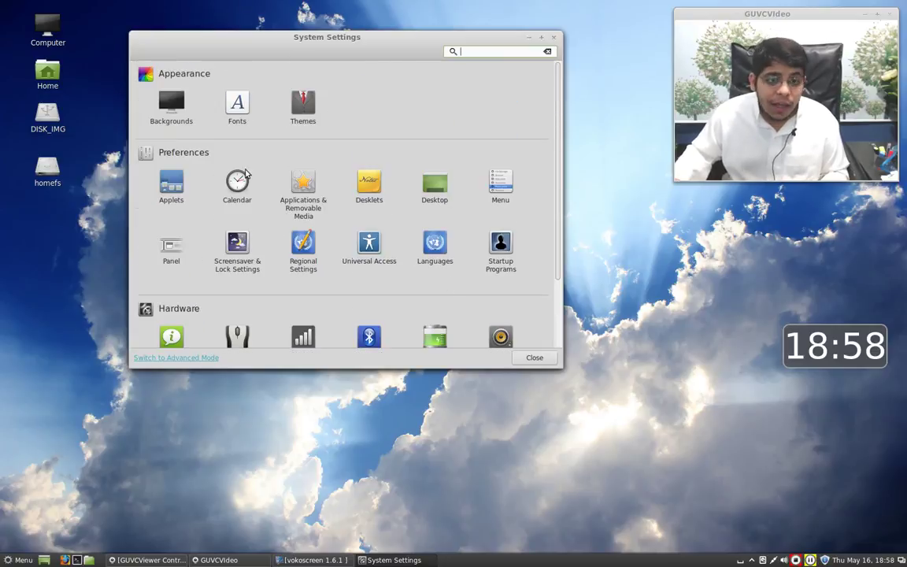
pyautogui.click(303, 100)
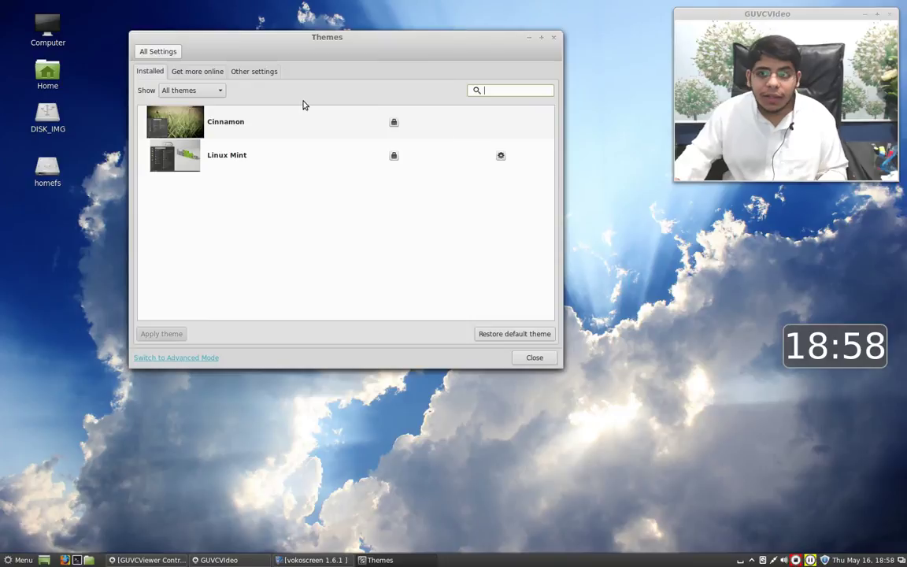
pyautogui.click(185, 73)
pyautogui.moveTo(552, 124)
pyautogui.mouseDown()
pyautogui.moveTo(547, 303)
pyautogui.moveTo(549, 111)
pyautogui.mouseUp()
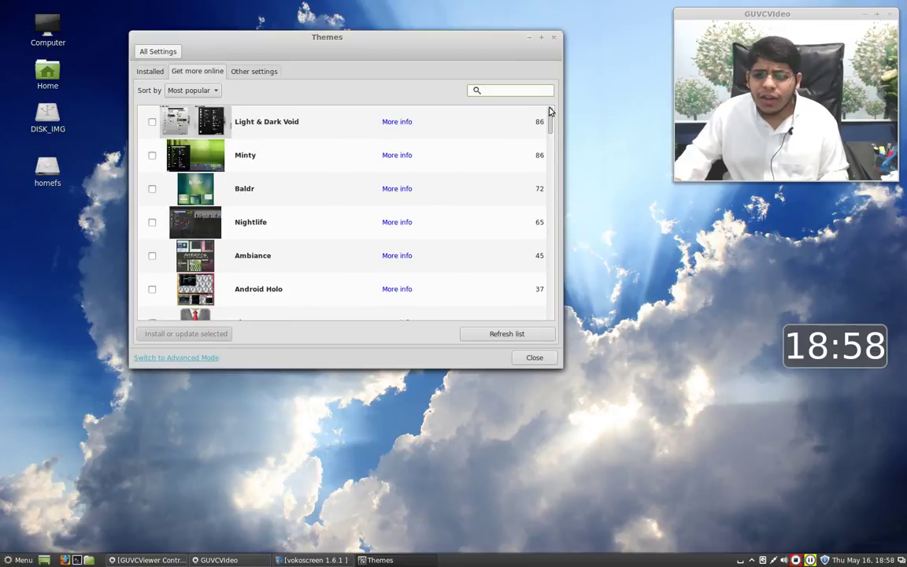
pyautogui.click(156, 73)
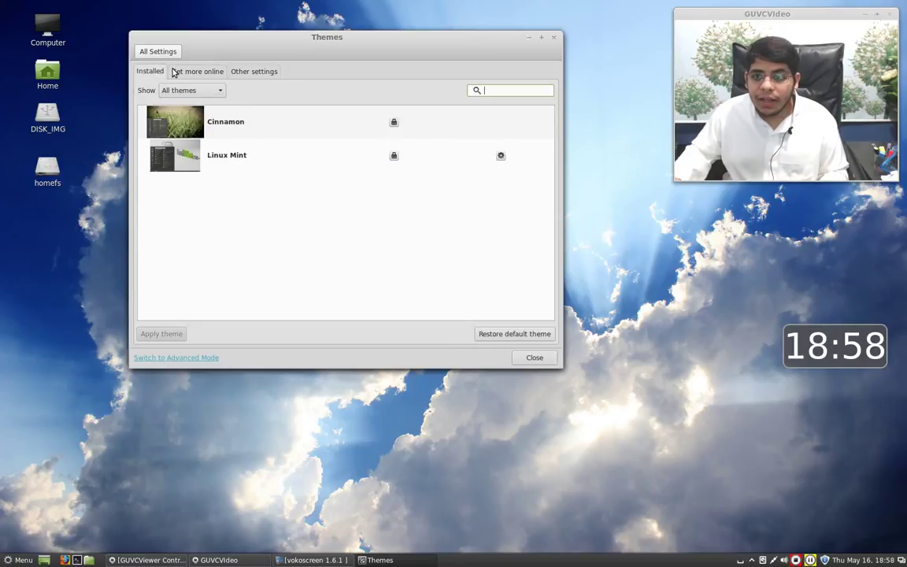
# Step: Lock the screen with the away message "I went to make some tea", and close the Themes settings window once back on the desktop
pyautogui.click(20, 559)
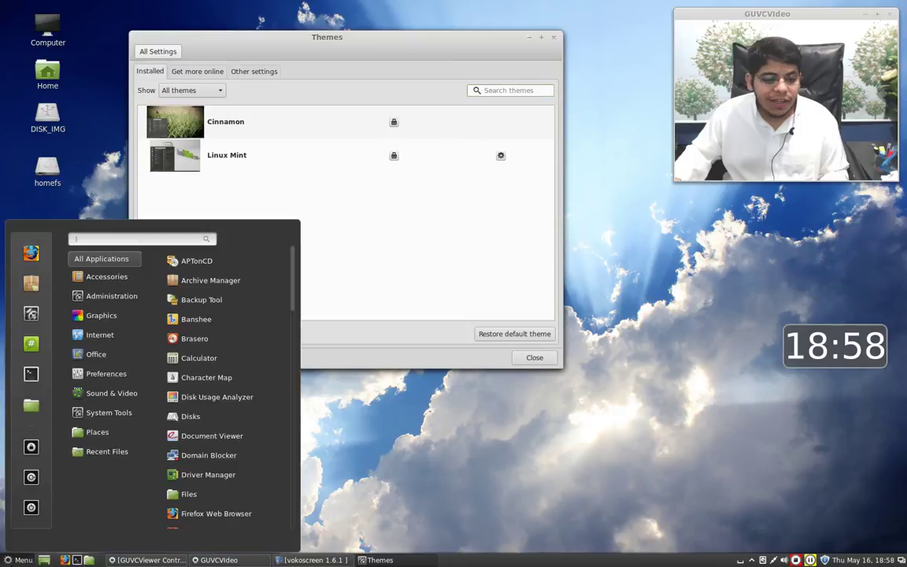
pyautogui.click(30, 447)
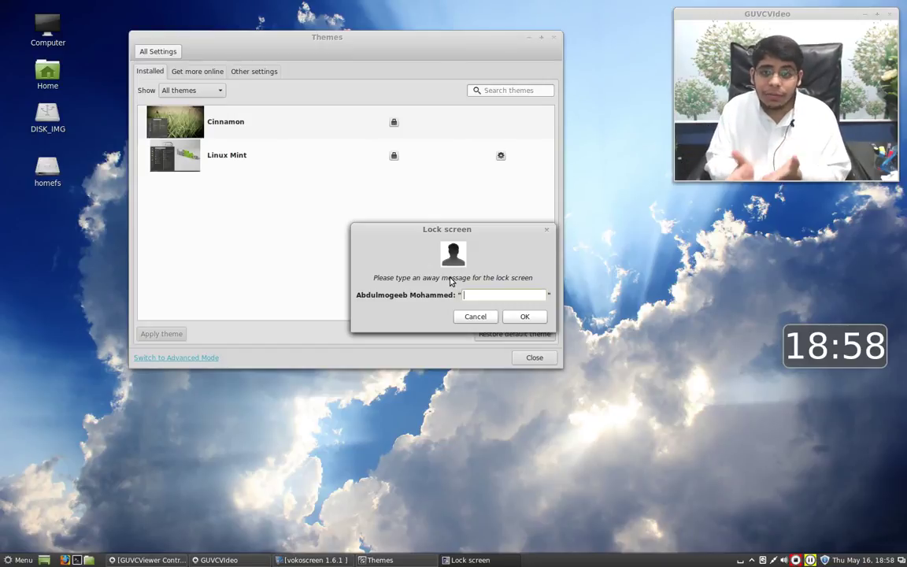
pyautogui.write('I went to make some tea')
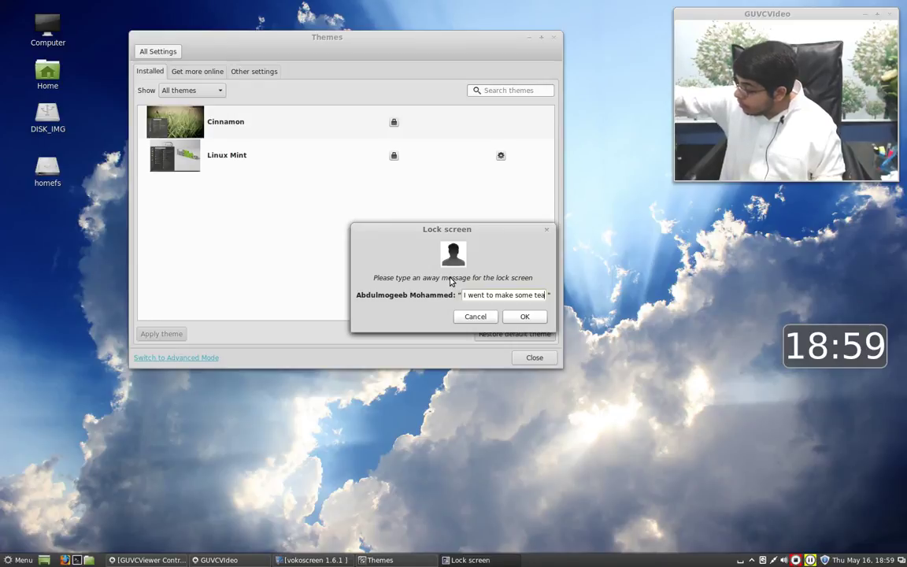
pyautogui.click(528, 315)
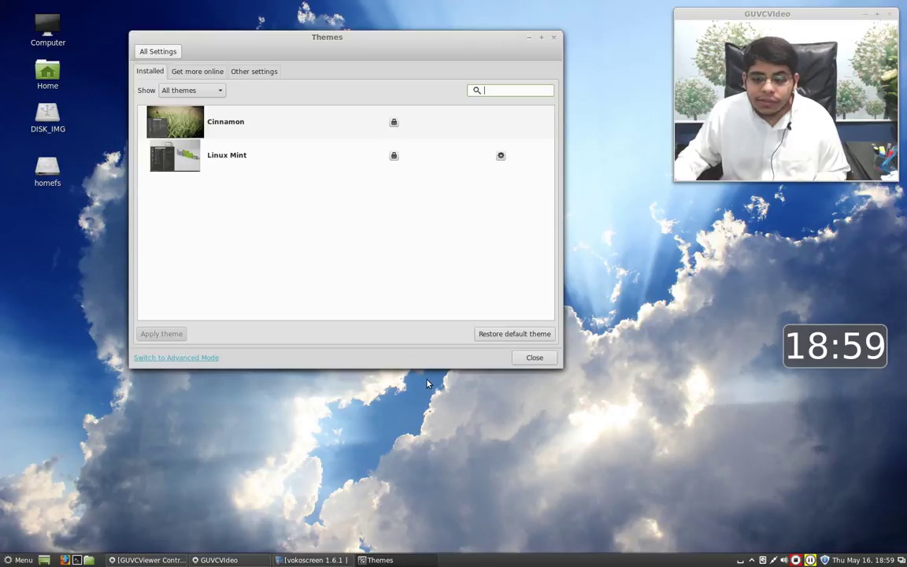
pyautogui.click(538, 359)
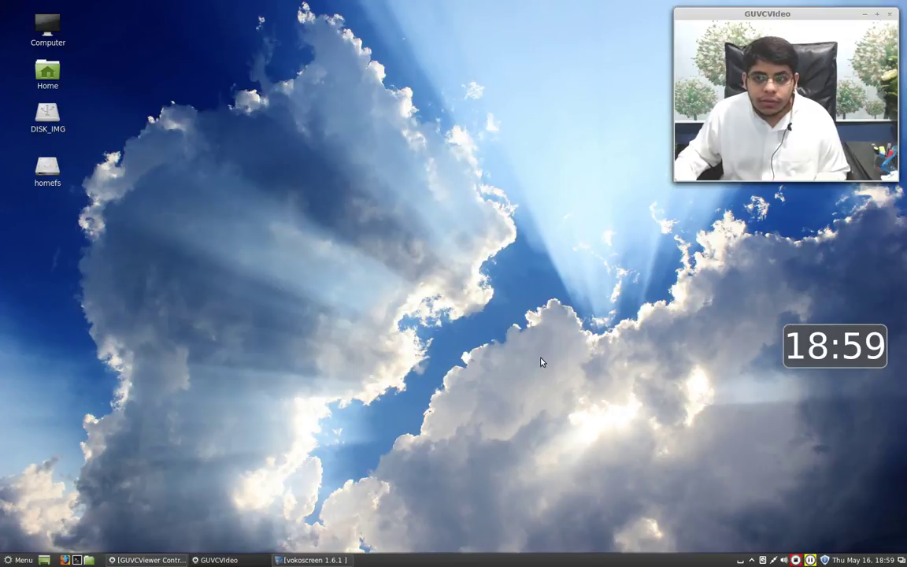
# Step: Lock the screen with an empty away message, and unlock it with the account password
pyautogui.click(19, 560)
pyautogui.click(30, 448)
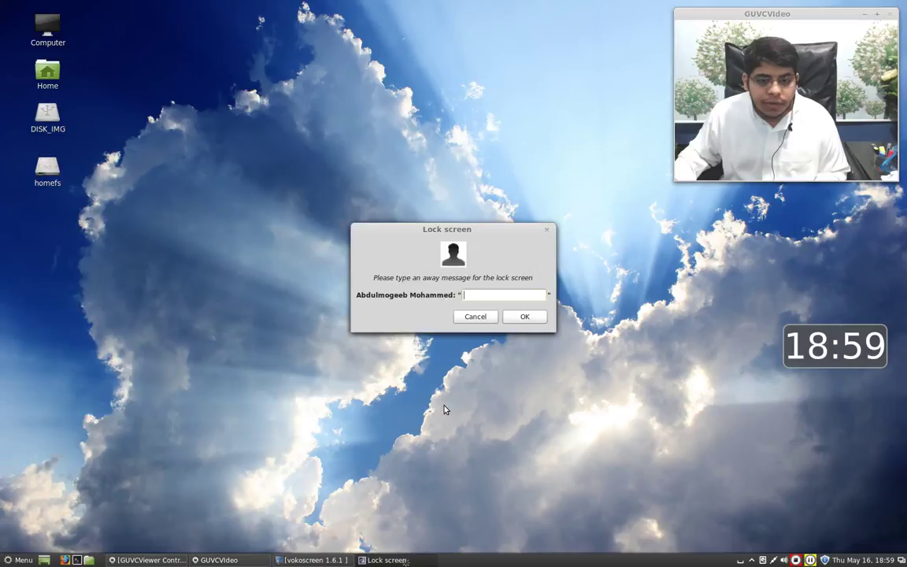
pyautogui.click(505, 317)
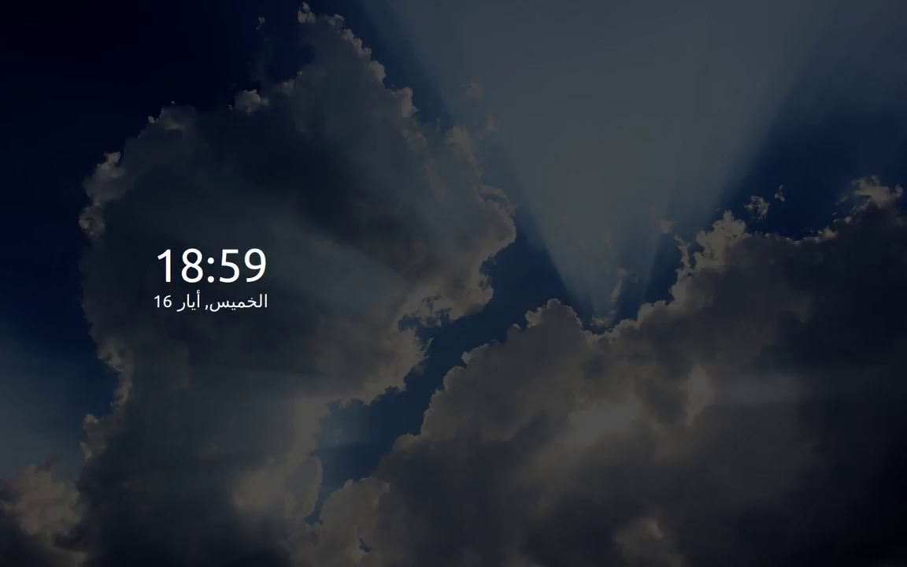
pyautogui.moveTo(229, 319)
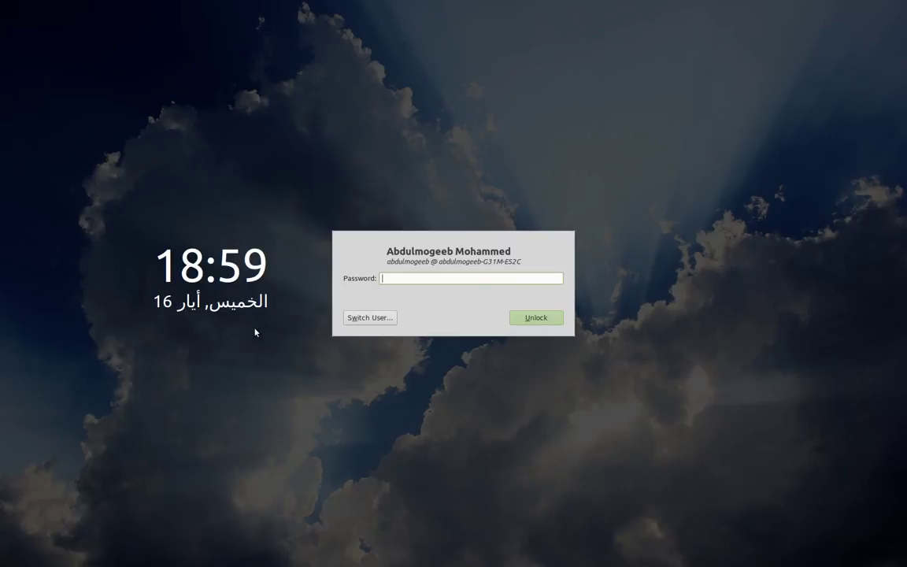
pyautogui.write('*****')
pyautogui.press('Return')
# Step: Lock the screen with the away message "jdfadkf", view the message on the lock screen, and unlock it with the account password
pyautogui.click(24, 559)
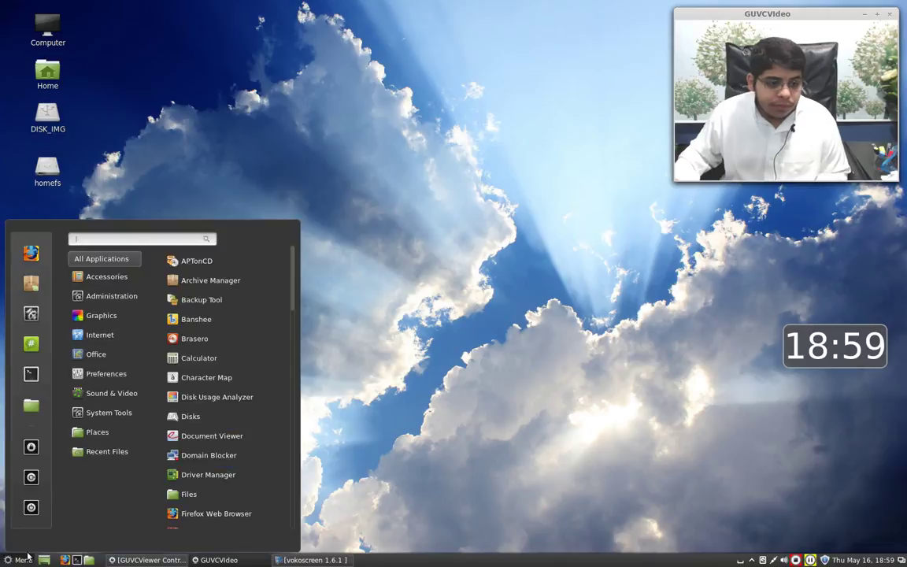
pyautogui.click(31, 447)
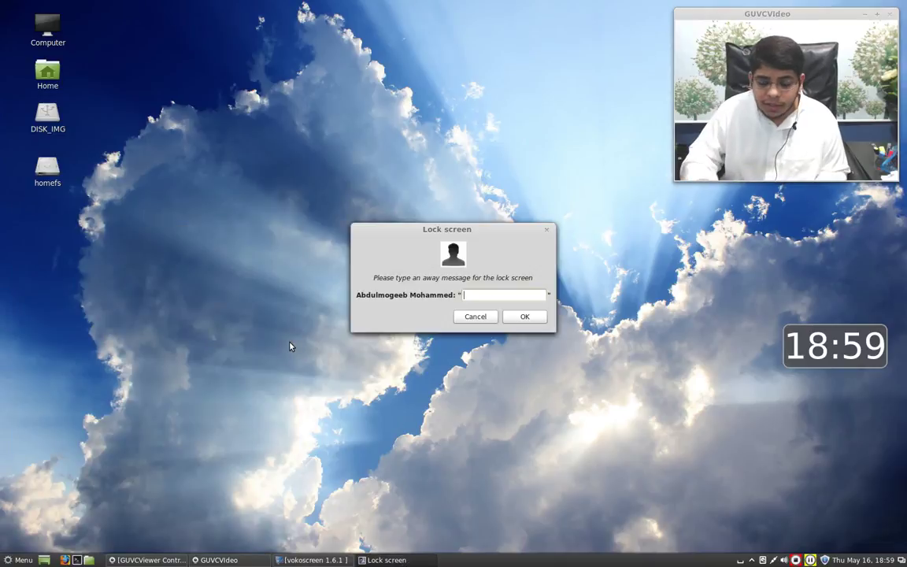
pyautogui.write('jdfadkf')
pyautogui.press('Return')
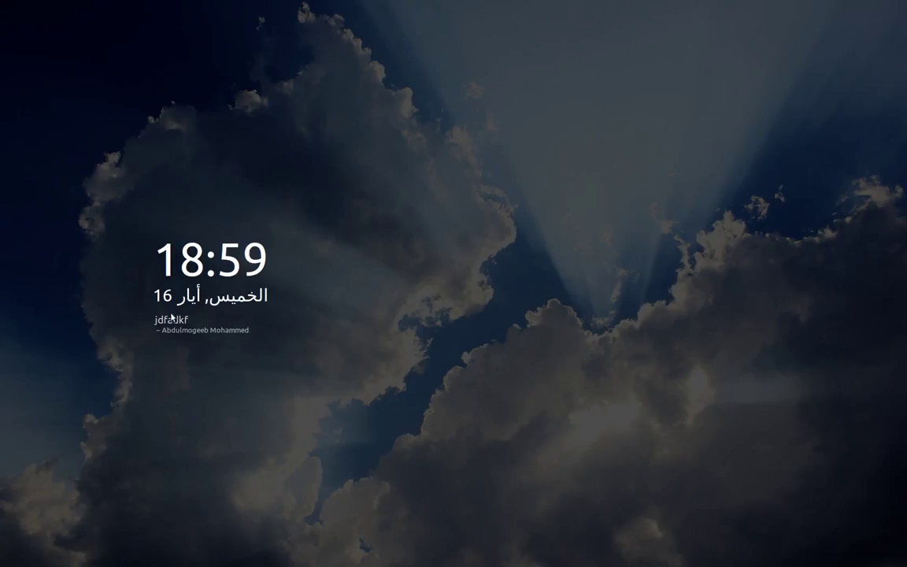
pyautogui.moveTo(186, 325)
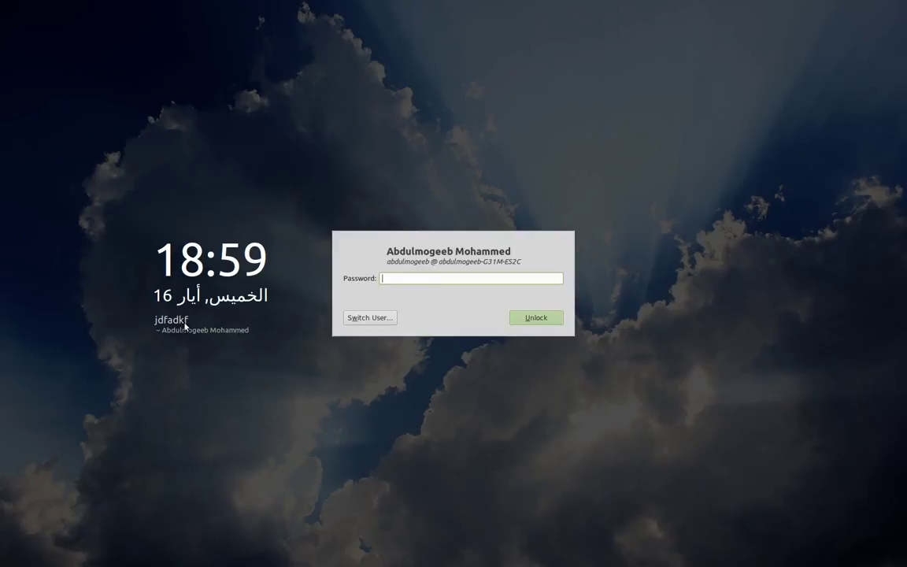
pyautogui.write('******')
pyautogui.press('Return')
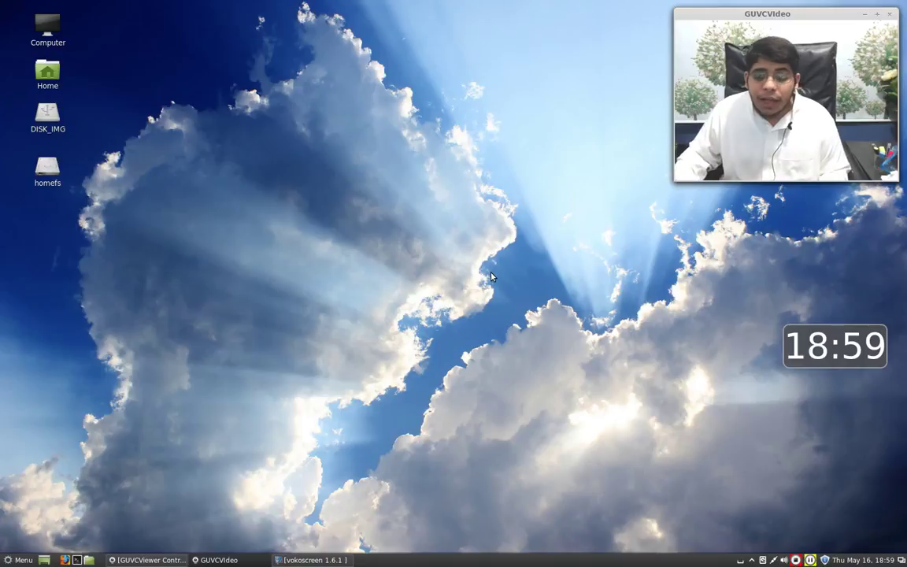